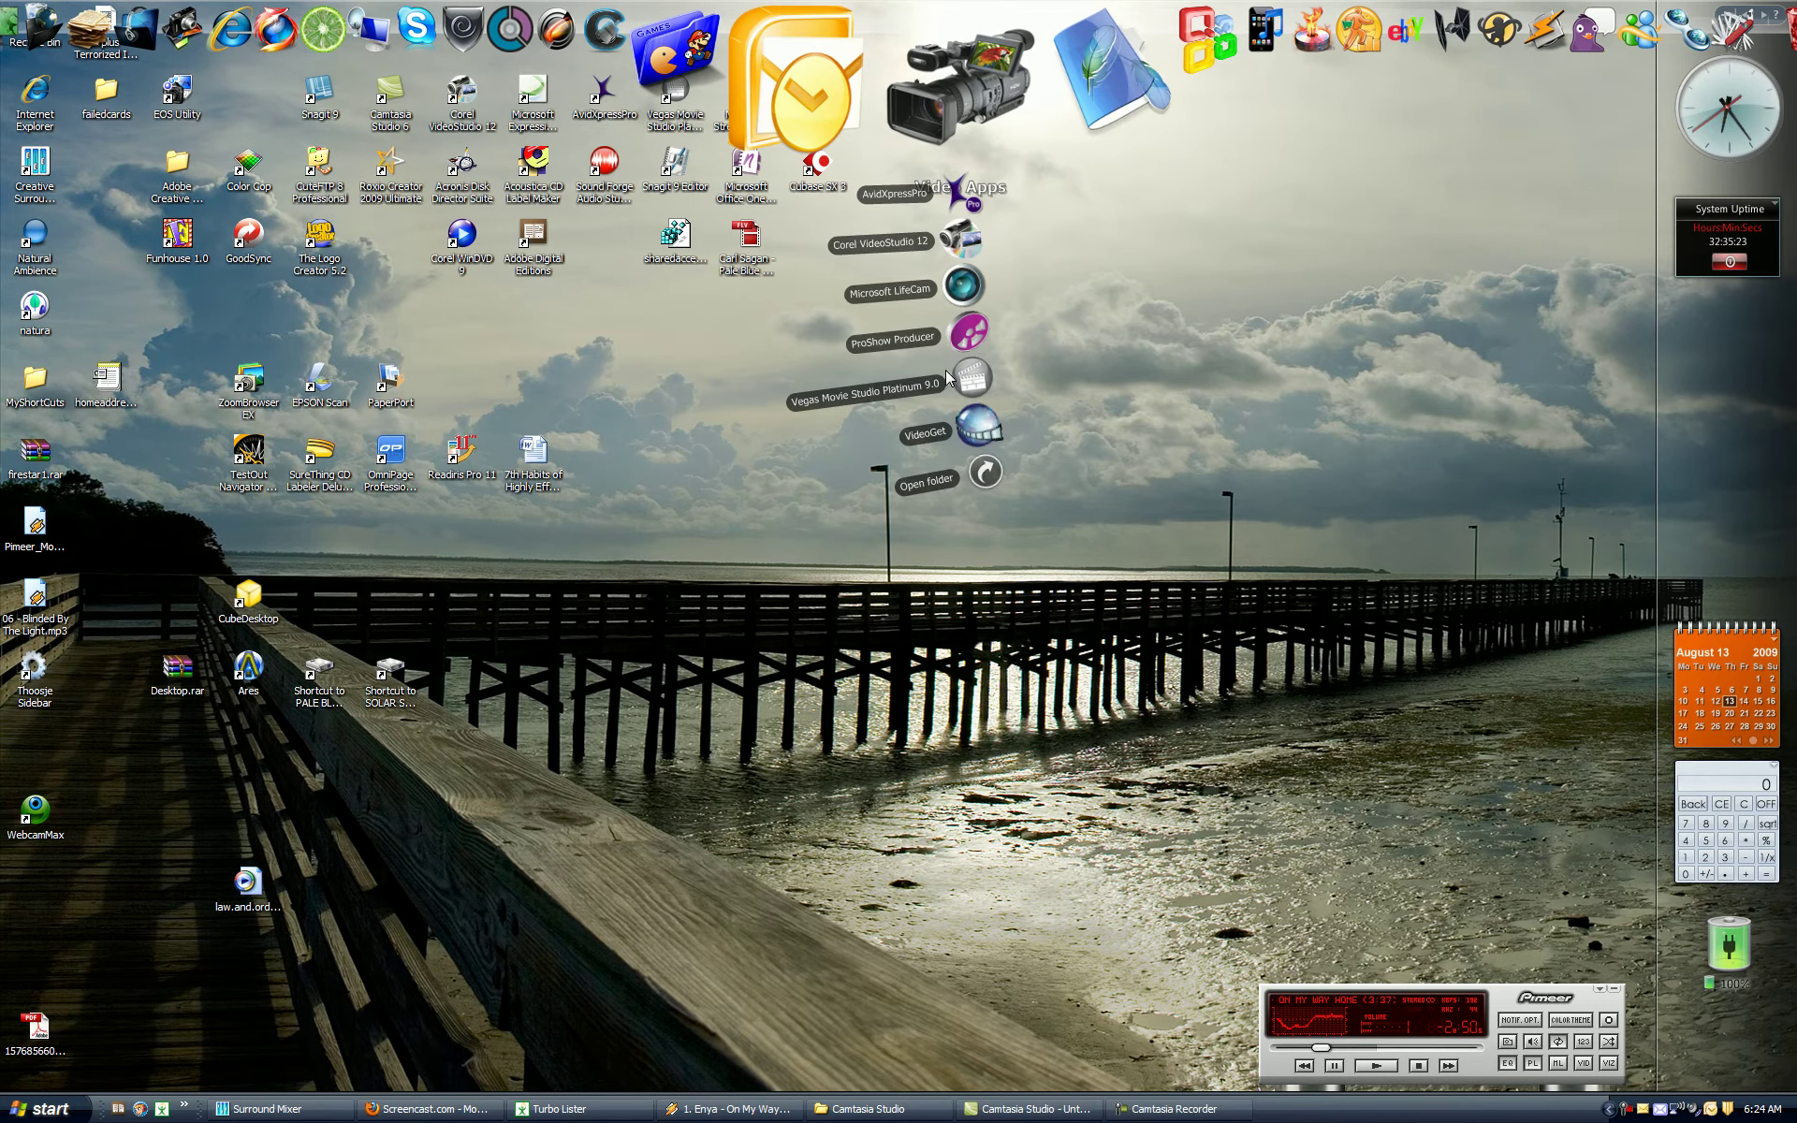
- Launch ProShow Producer and open the recent show Untitled ProShow 1
{"action": "left_click", "coordinate": [964, 337]}
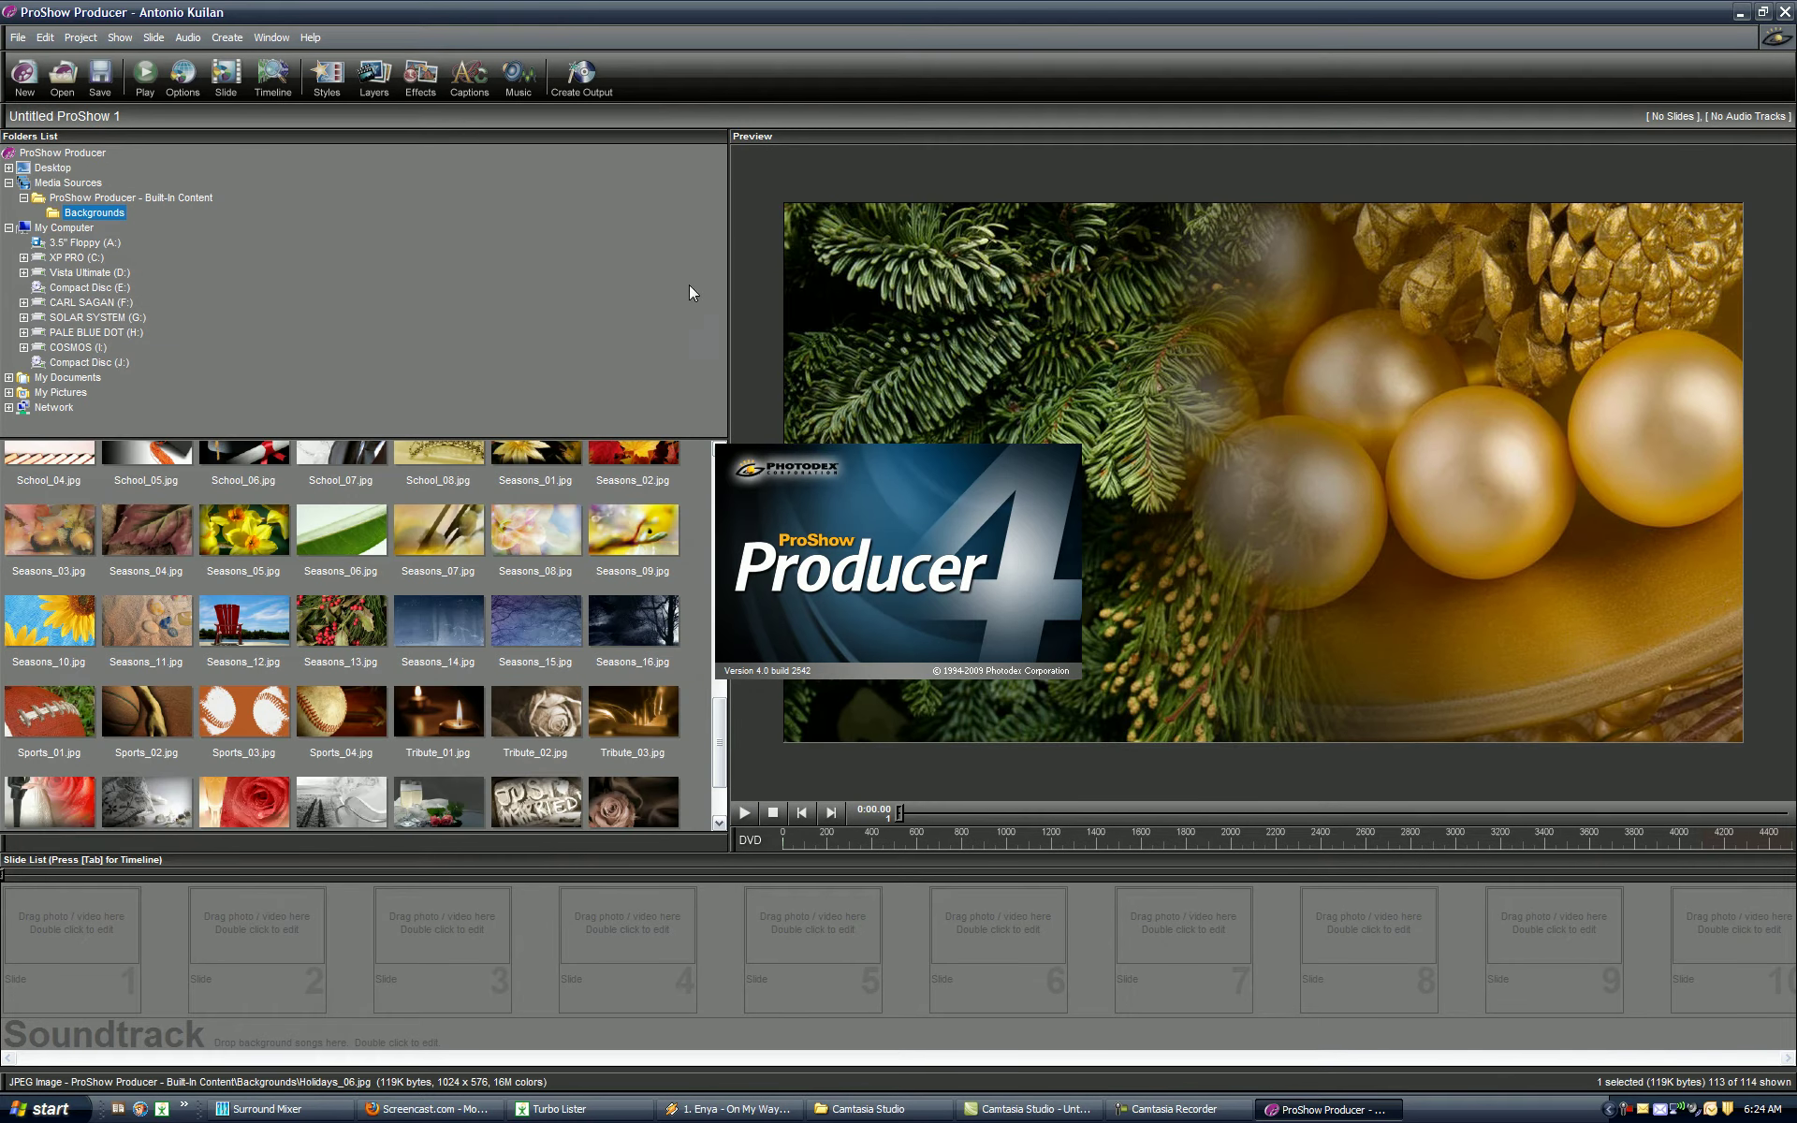
{"action": "left_click", "coordinate": [16, 37]}
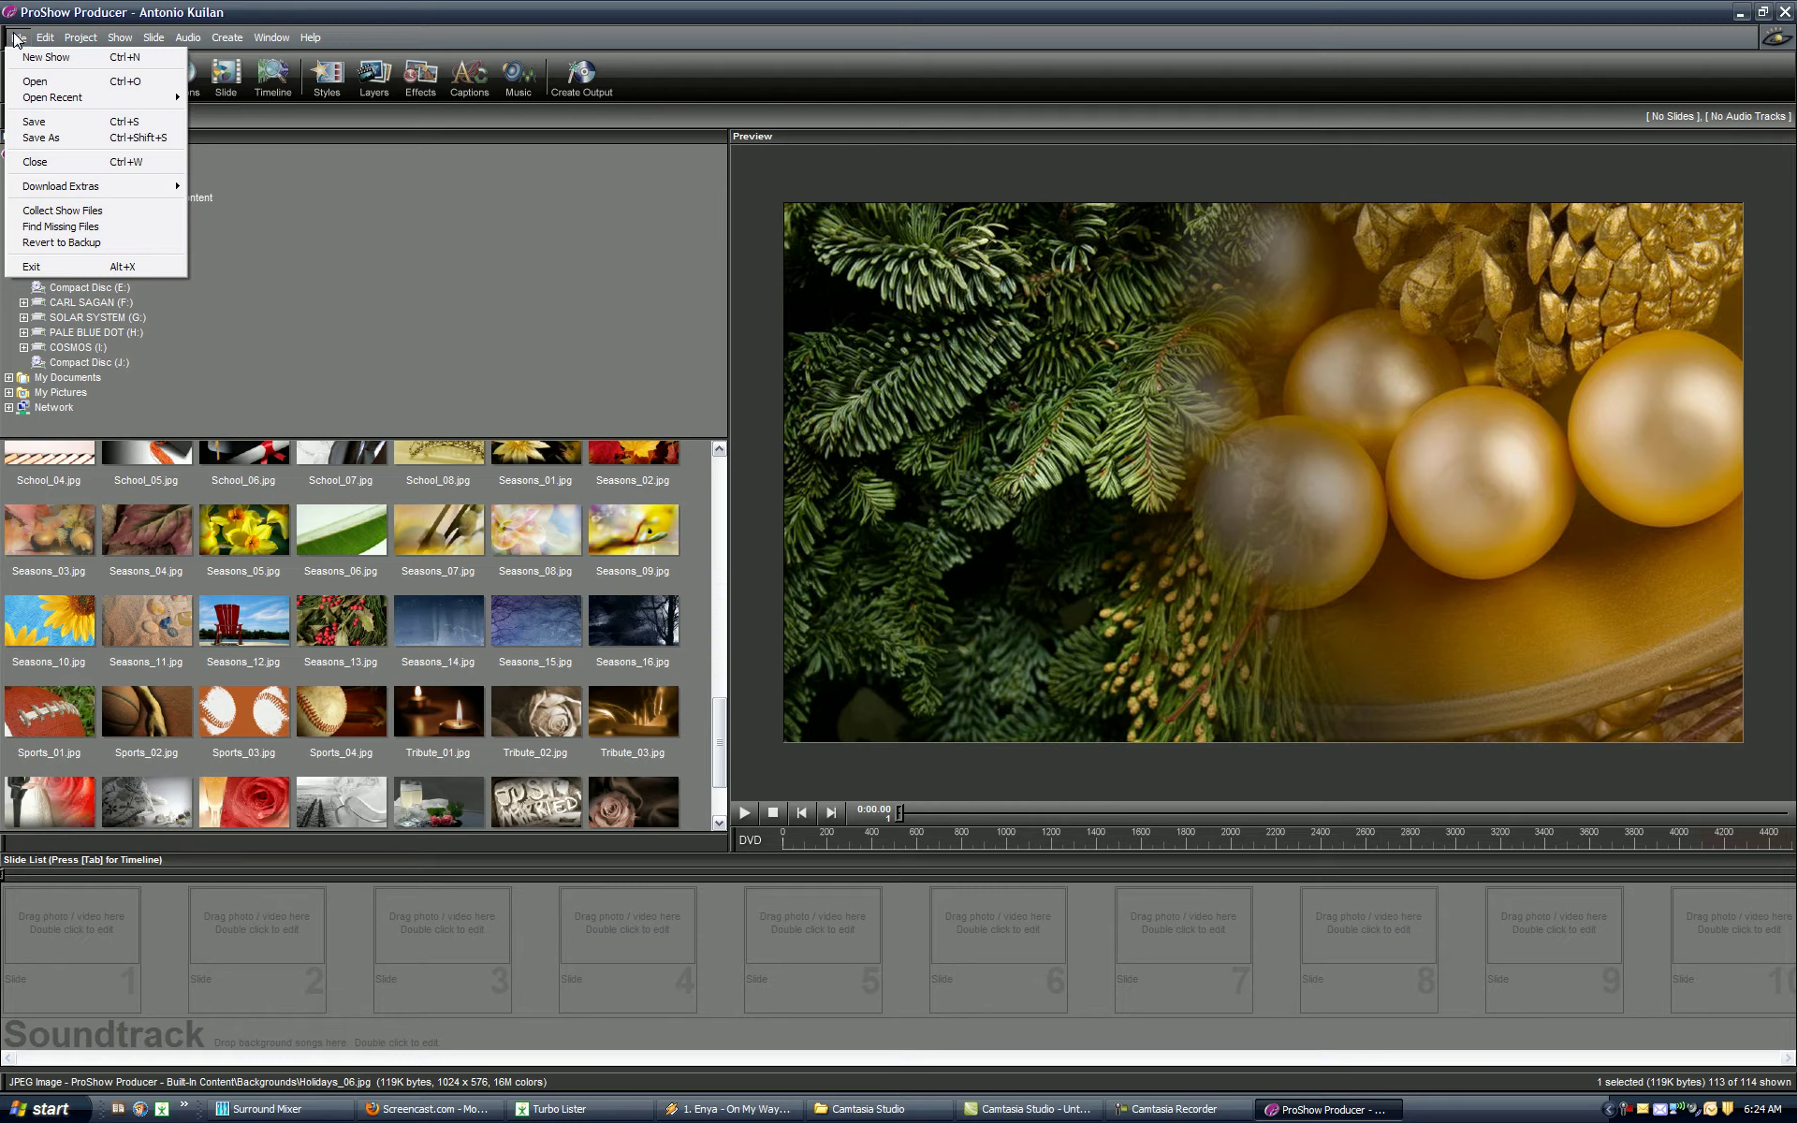
{"action": "mouse_move", "coordinate": [136, 103]}
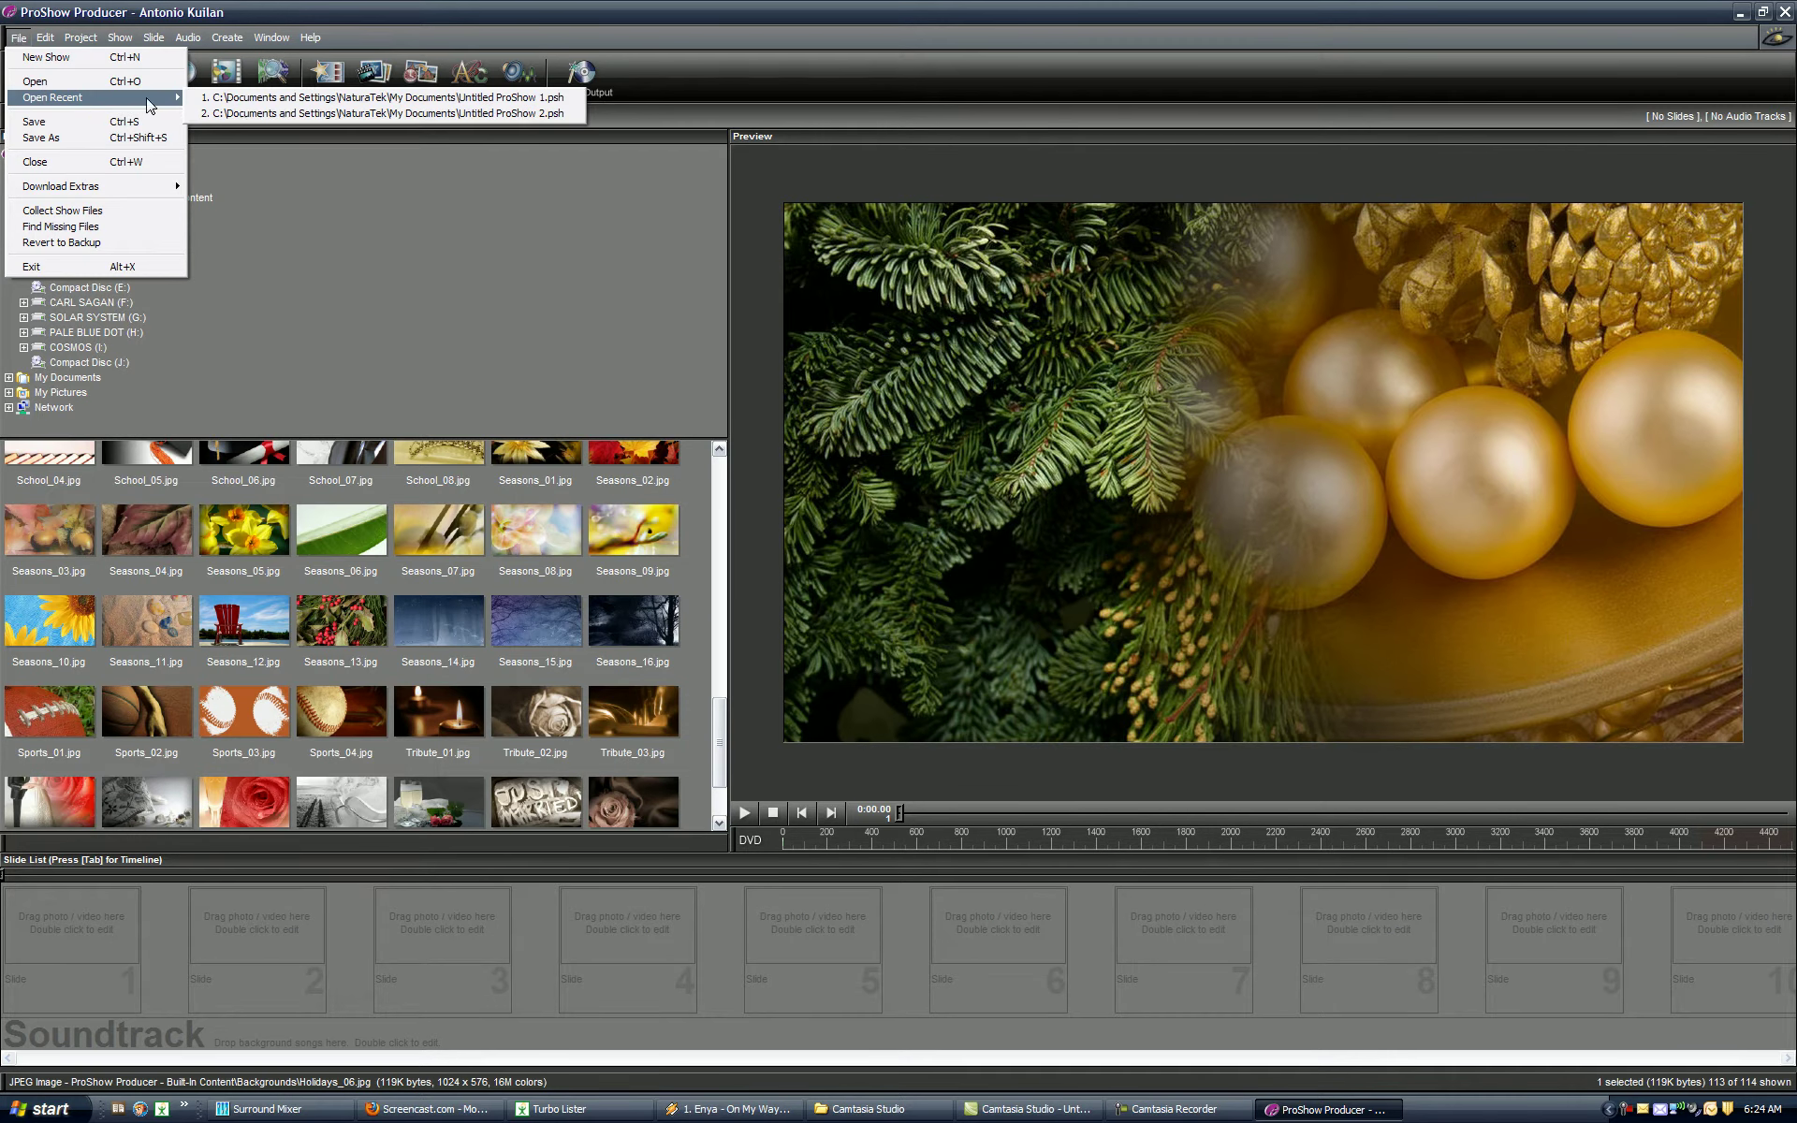
{"action": "left_click", "coordinate": [234, 98]}
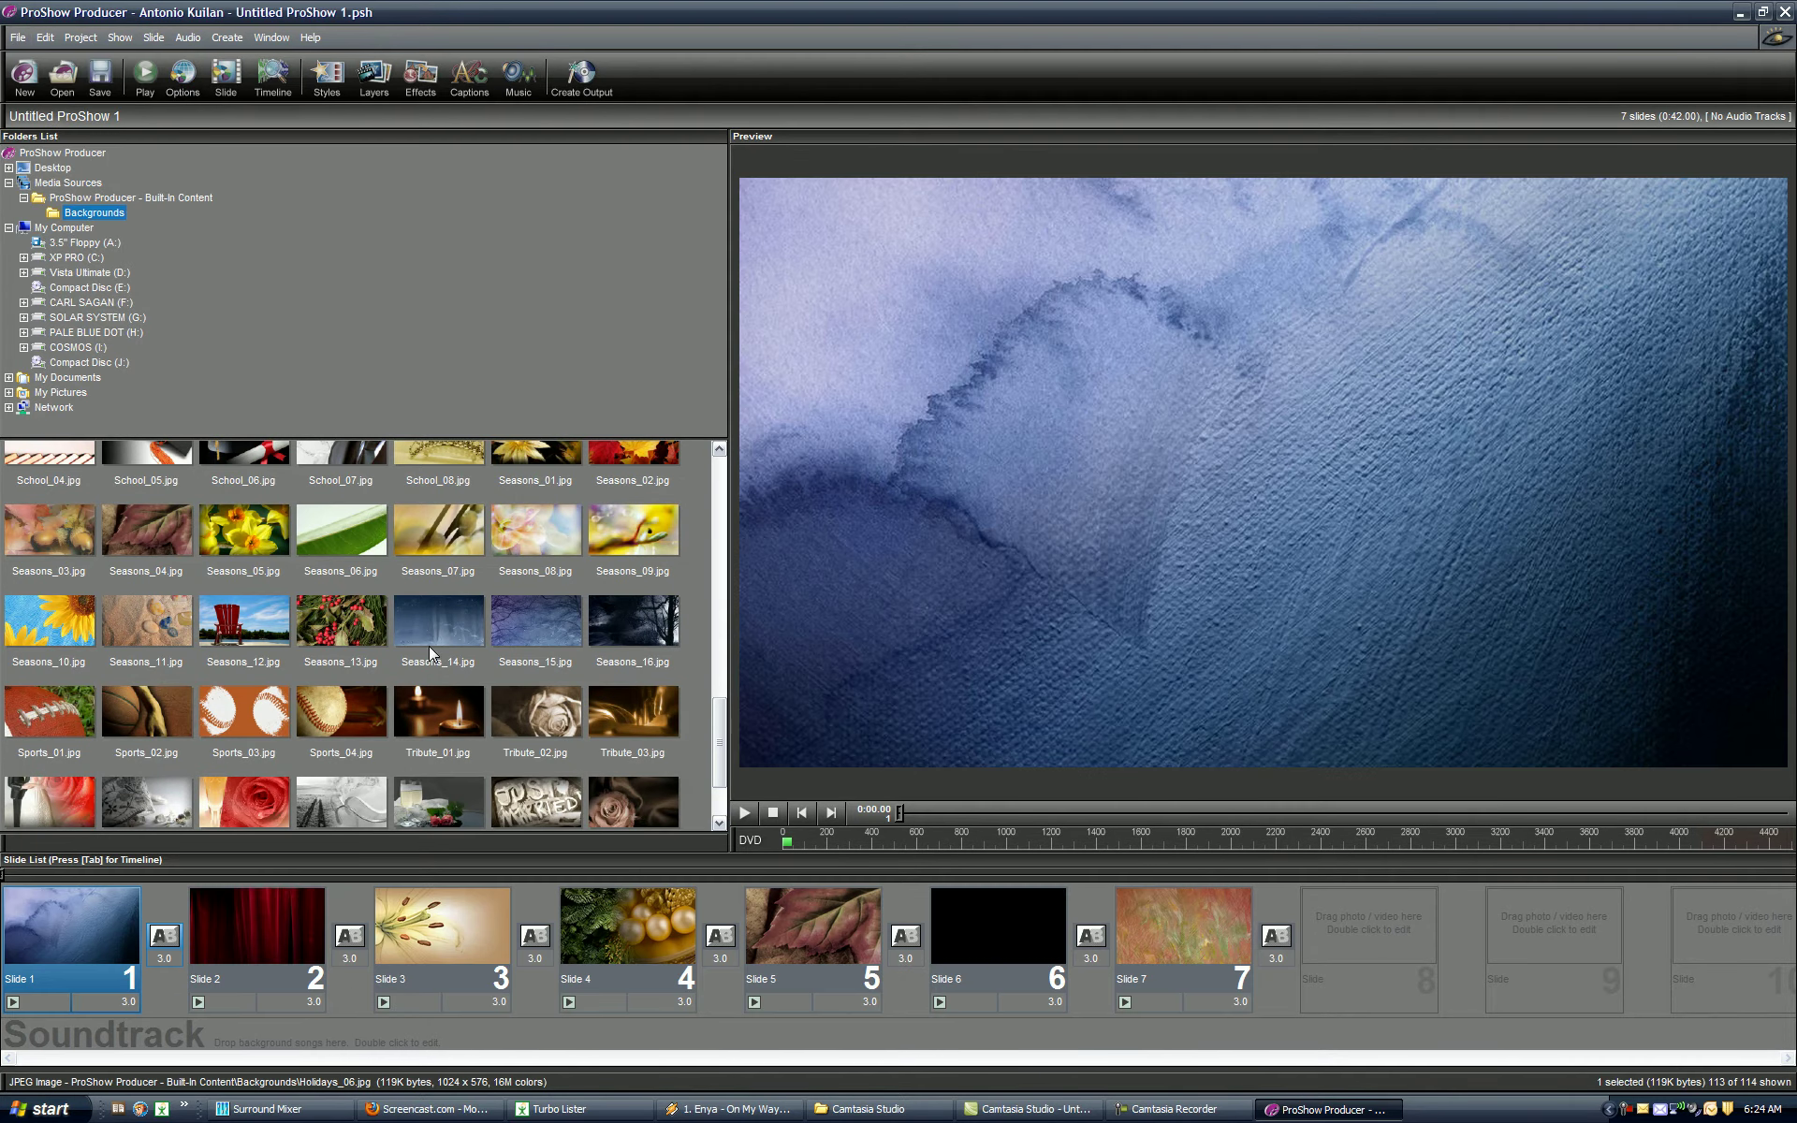
- Preview slides 7, 6, 4, 3 and 2 of the seven-slide show
{"action": "left_click", "coordinate": [1160, 921]}
{"action": "left_click", "coordinate": [993, 925]}
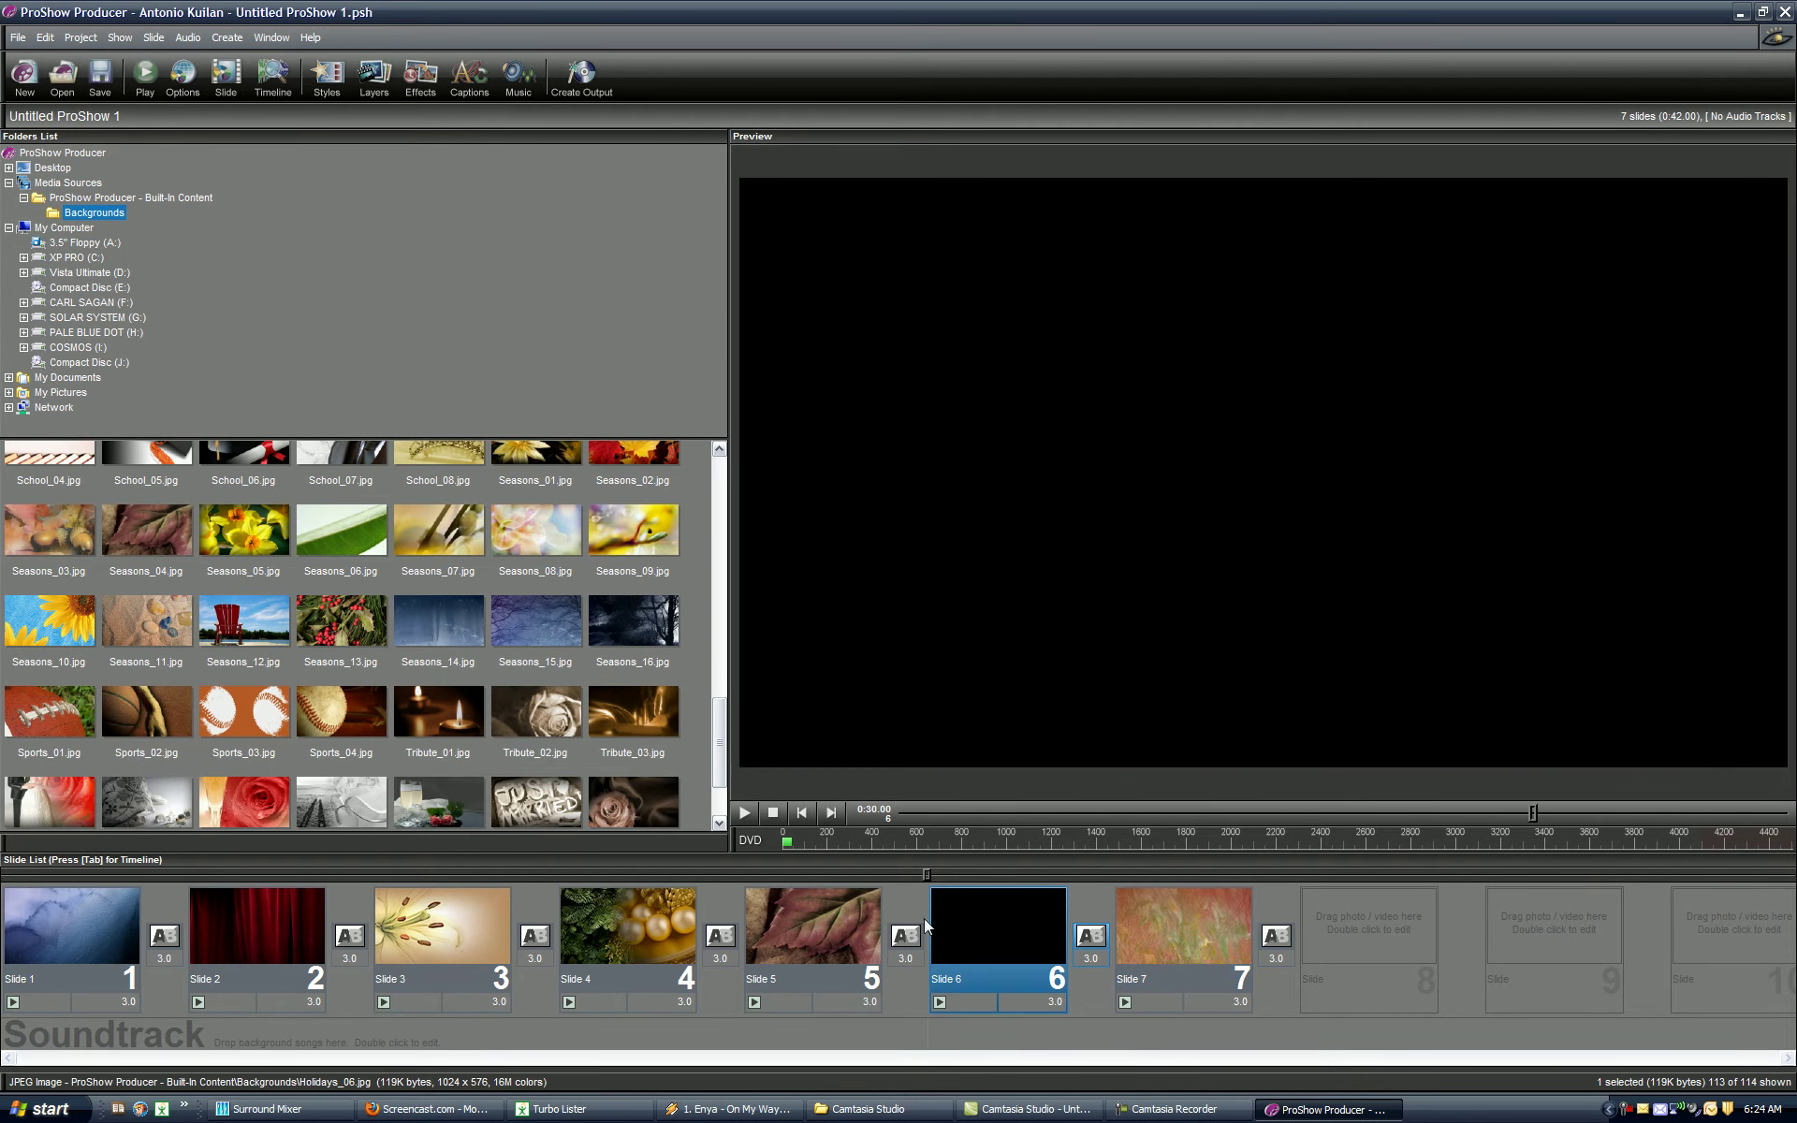
{"action": "left_click", "coordinate": [660, 934]}
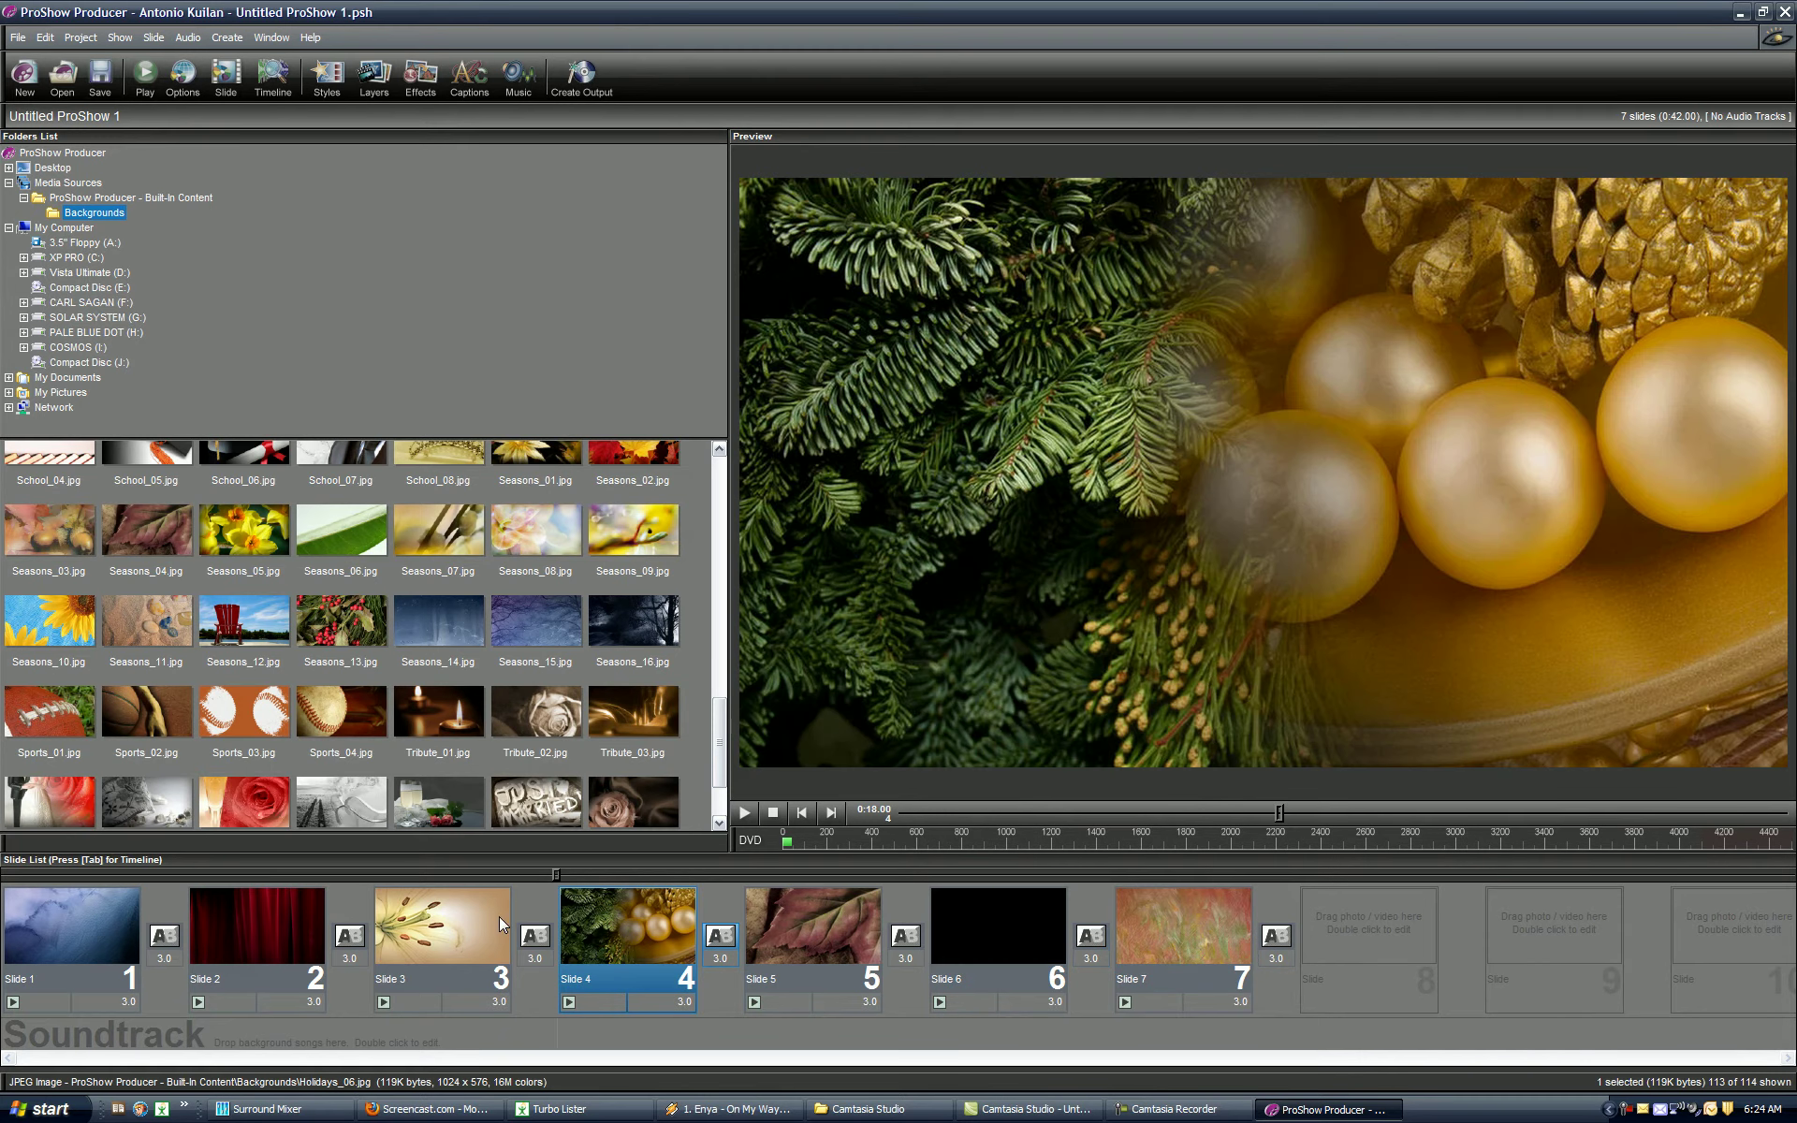
{"action": "left_click", "coordinate": [477, 925]}
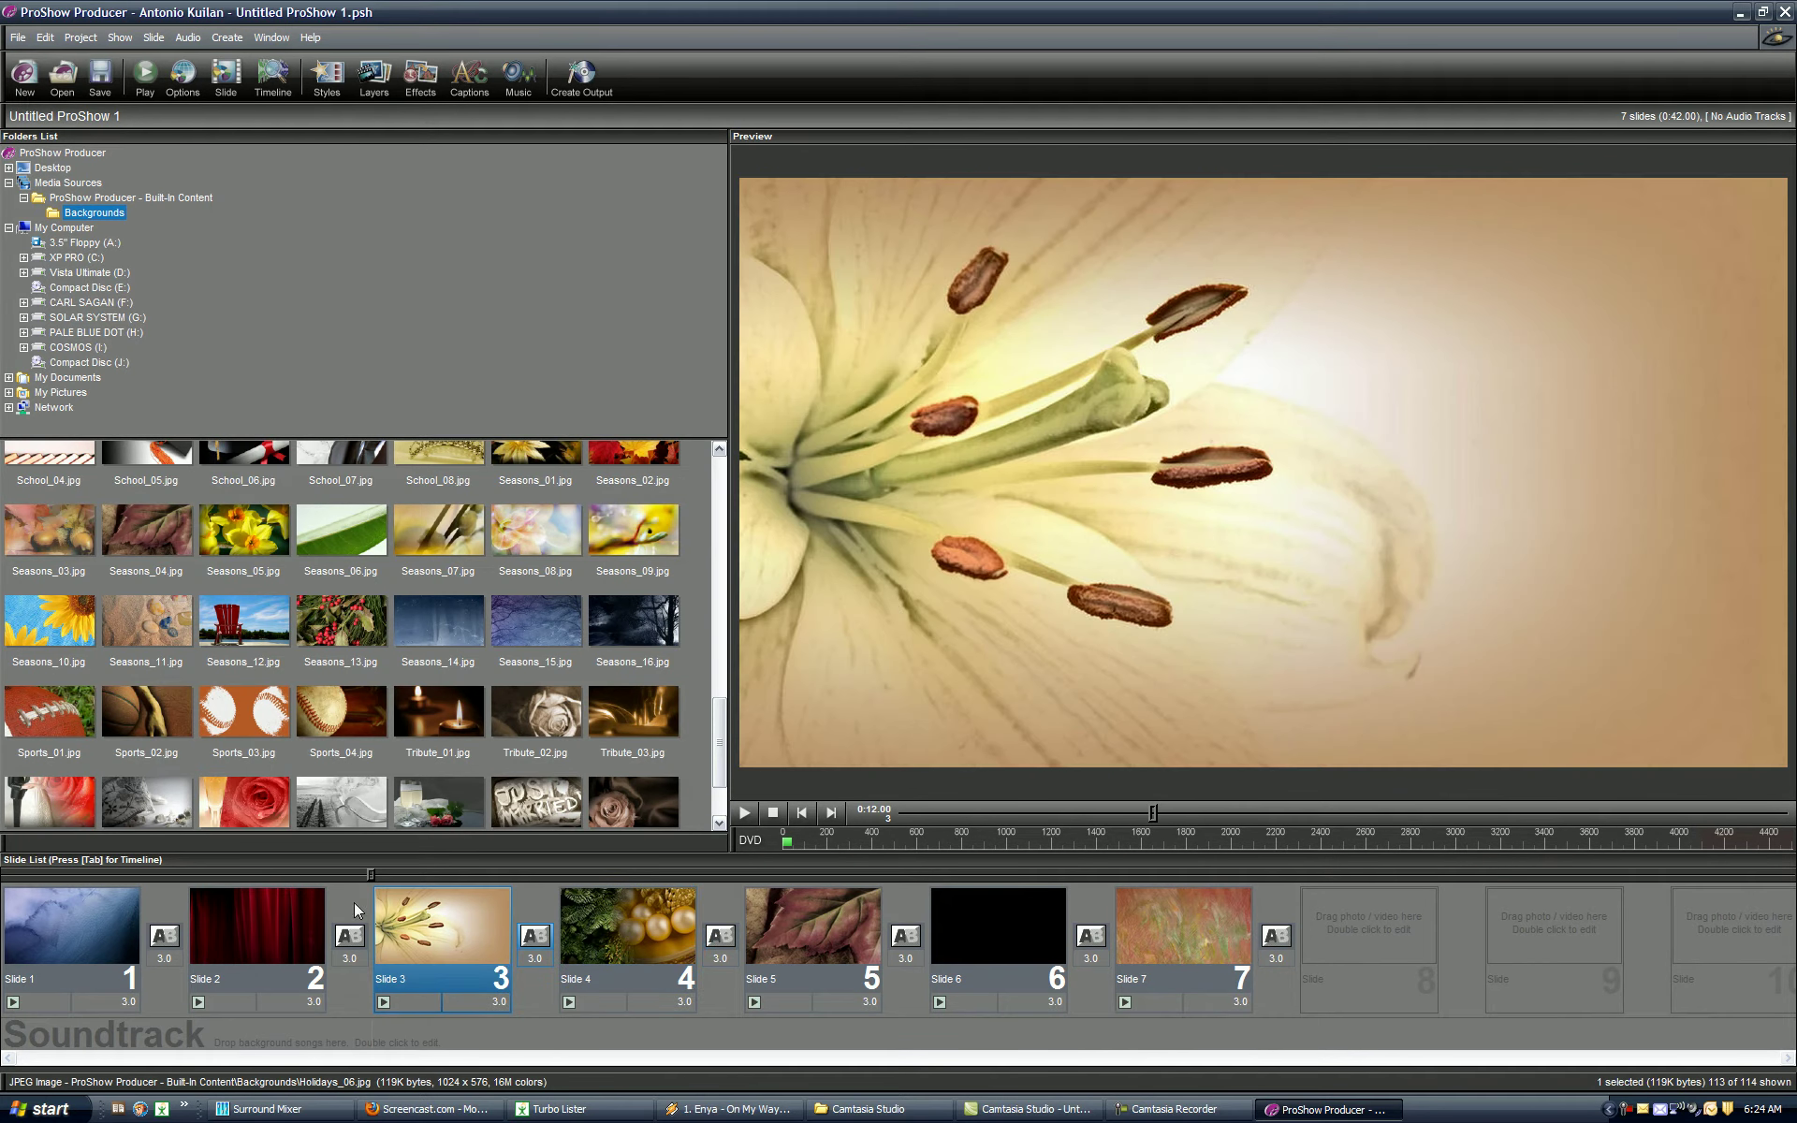
{"action": "left_click", "coordinate": [256, 931]}
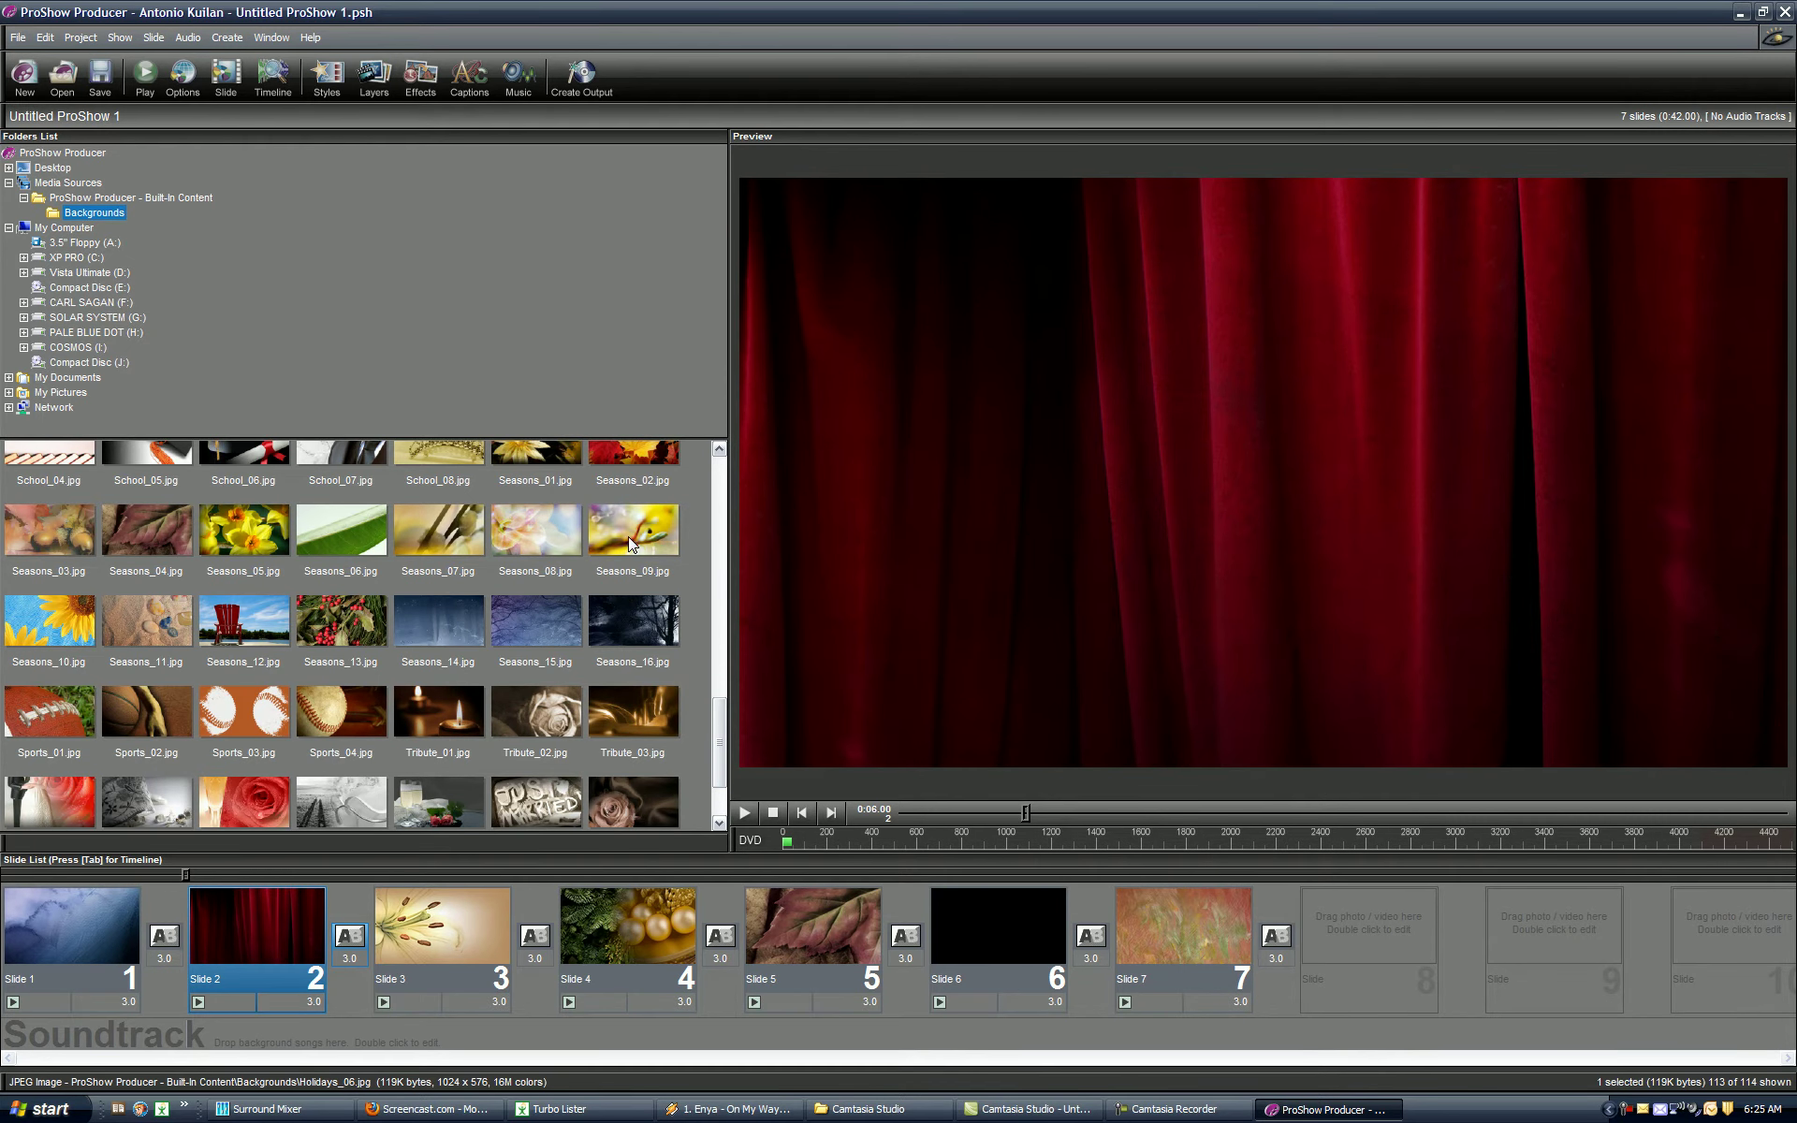
- Start a DVD output and give the Test One menu the pinkish painted theme
{"action": "left_click", "coordinate": [571, 75]}
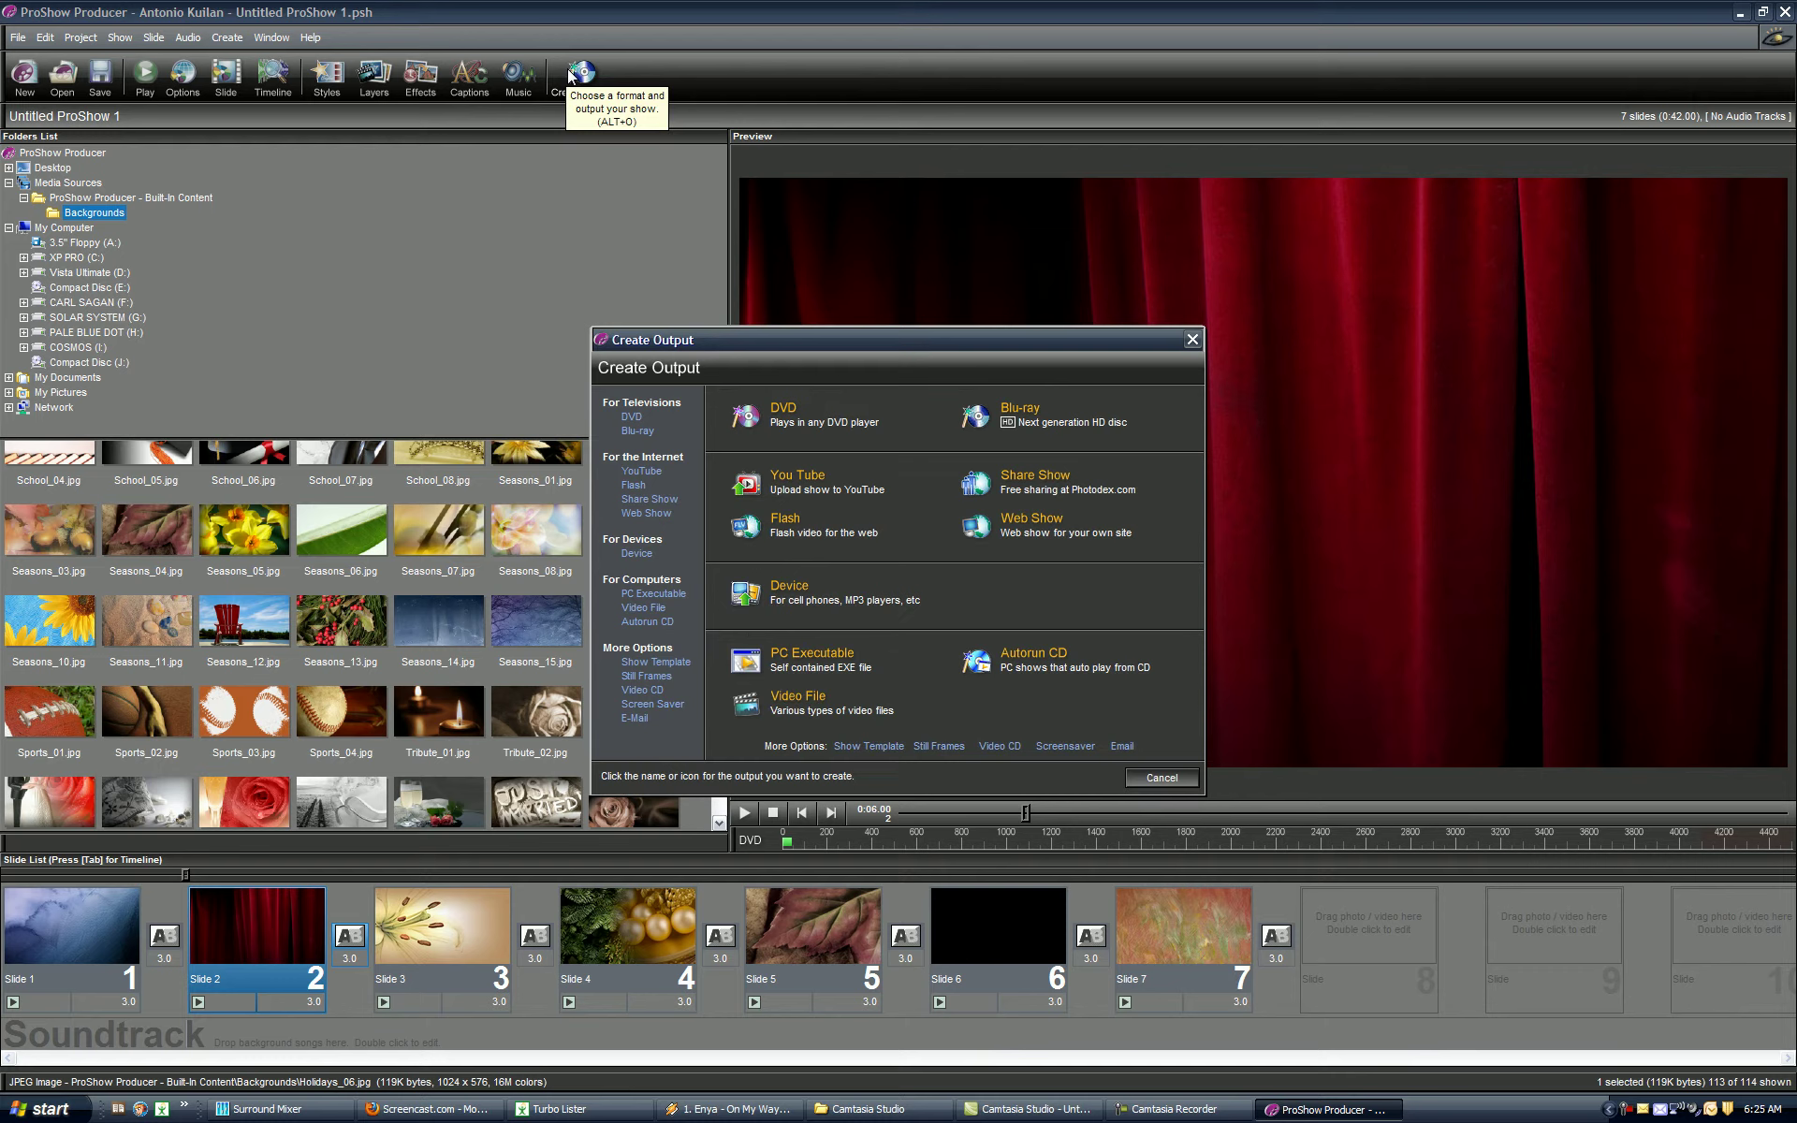
{"action": "left_click", "coordinate": [778, 406]}
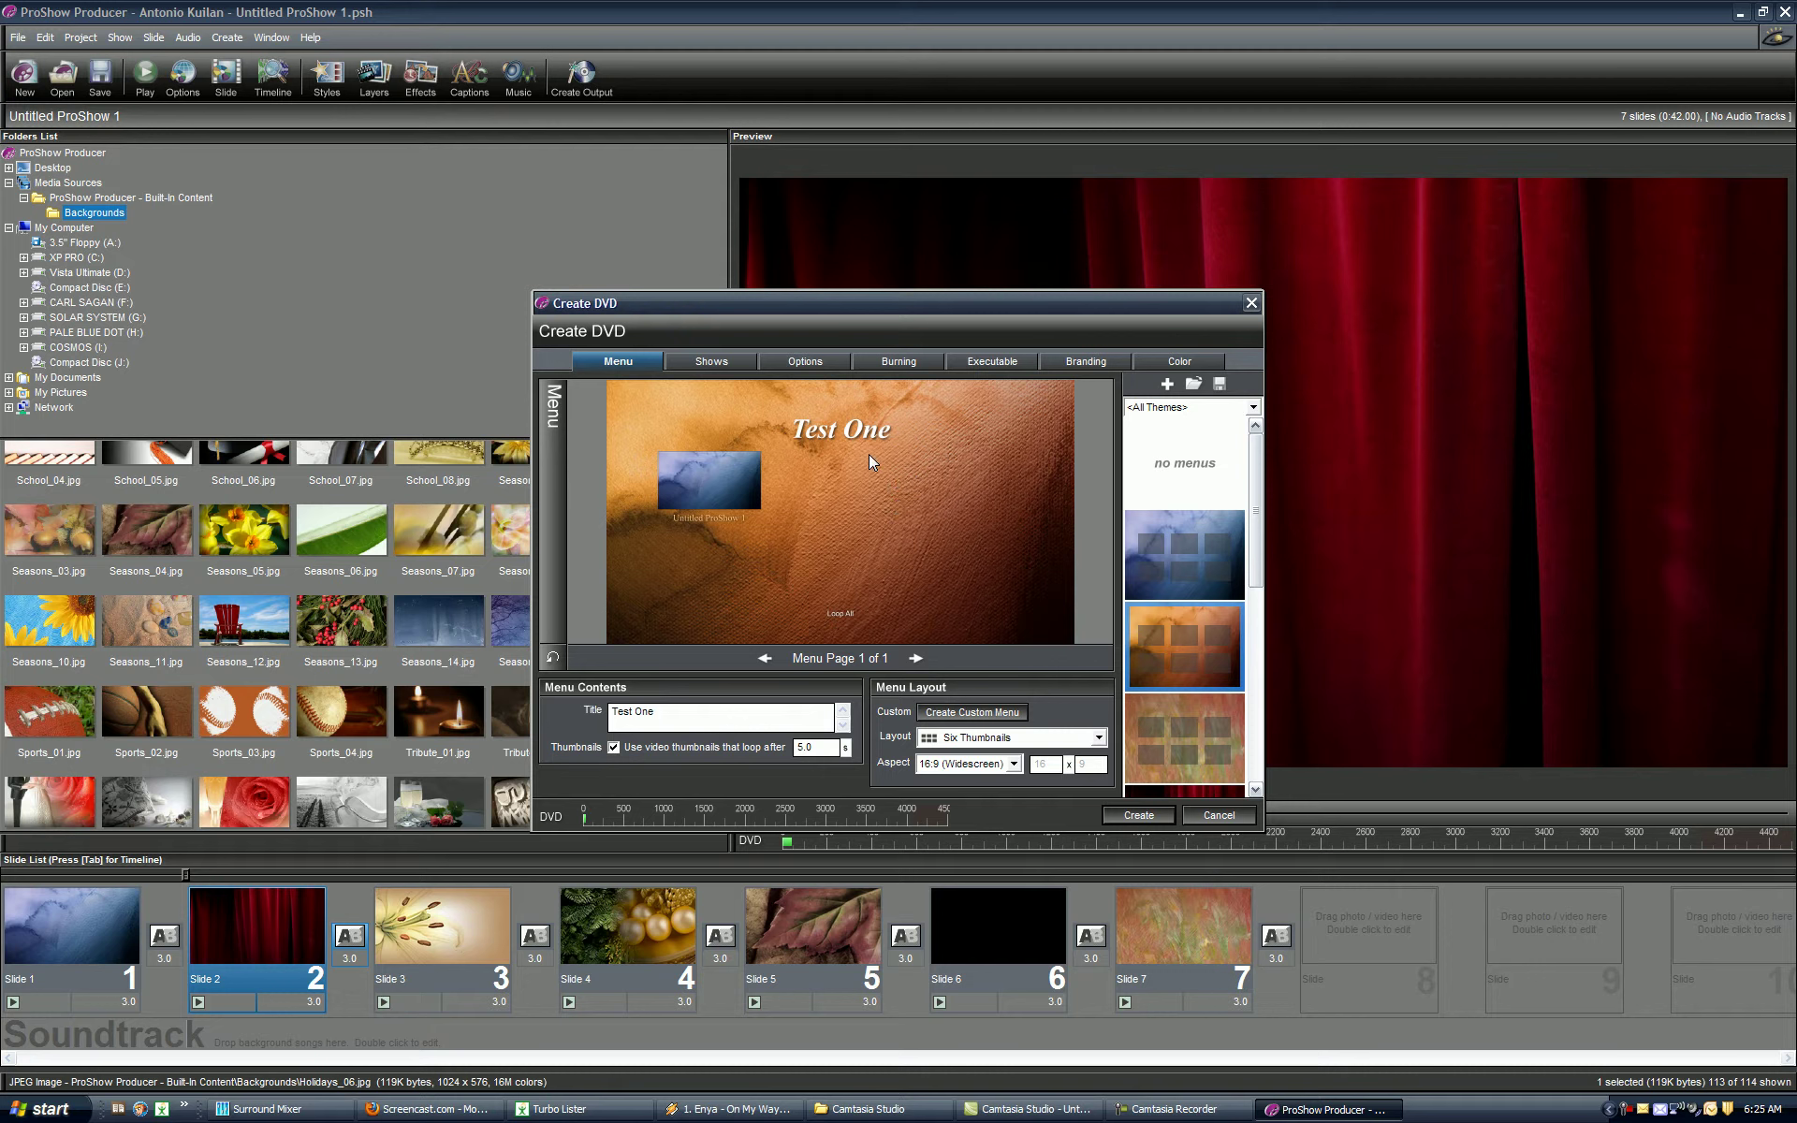
{"action": "left_click", "coordinate": [1154, 573]}
{"action": "left_click", "coordinate": [1182, 733]}
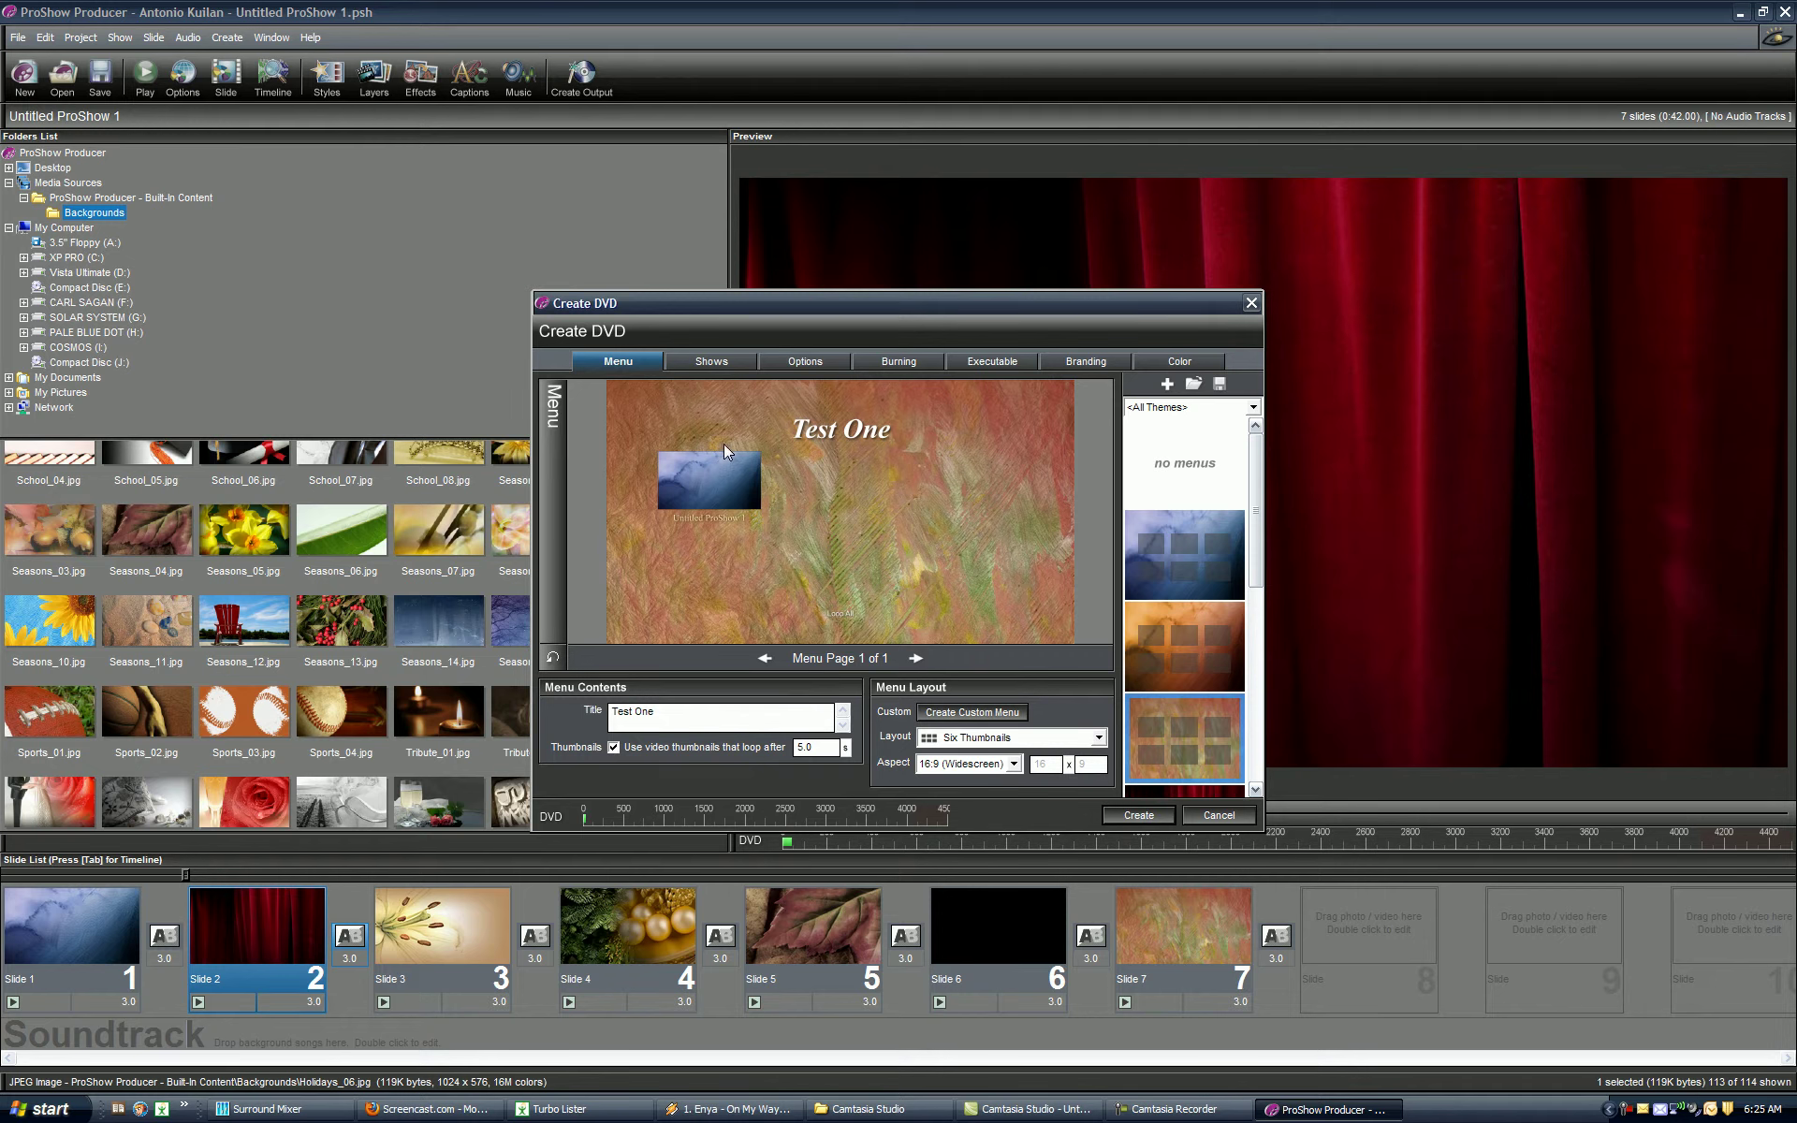
- On the Burning settings, set the DVD Writer to ISO Image File instead of the physical drive
{"action": "left_click", "coordinate": [906, 366]}
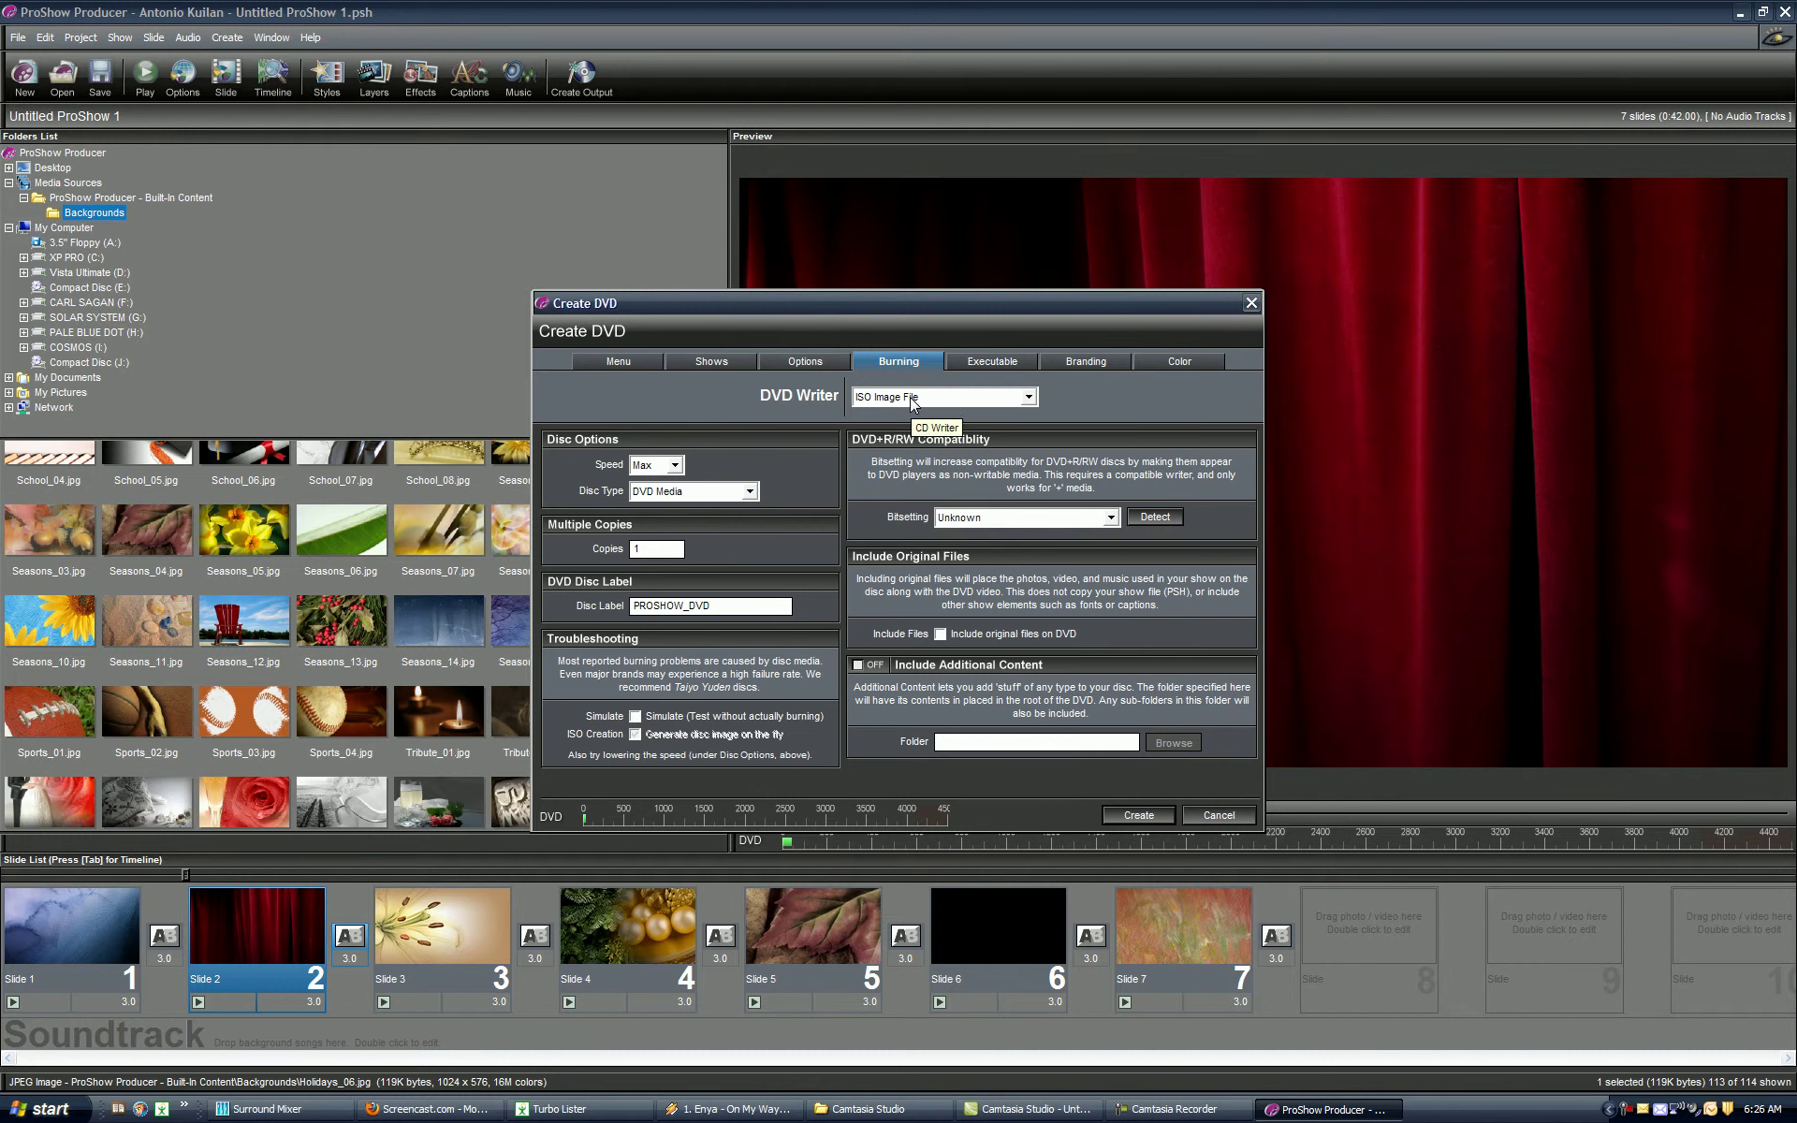
{"action": "left_click", "coordinate": [913, 400]}
{"action": "left_click", "coordinate": [912, 400]}
{"action": "left_click", "coordinate": [912, 401]}
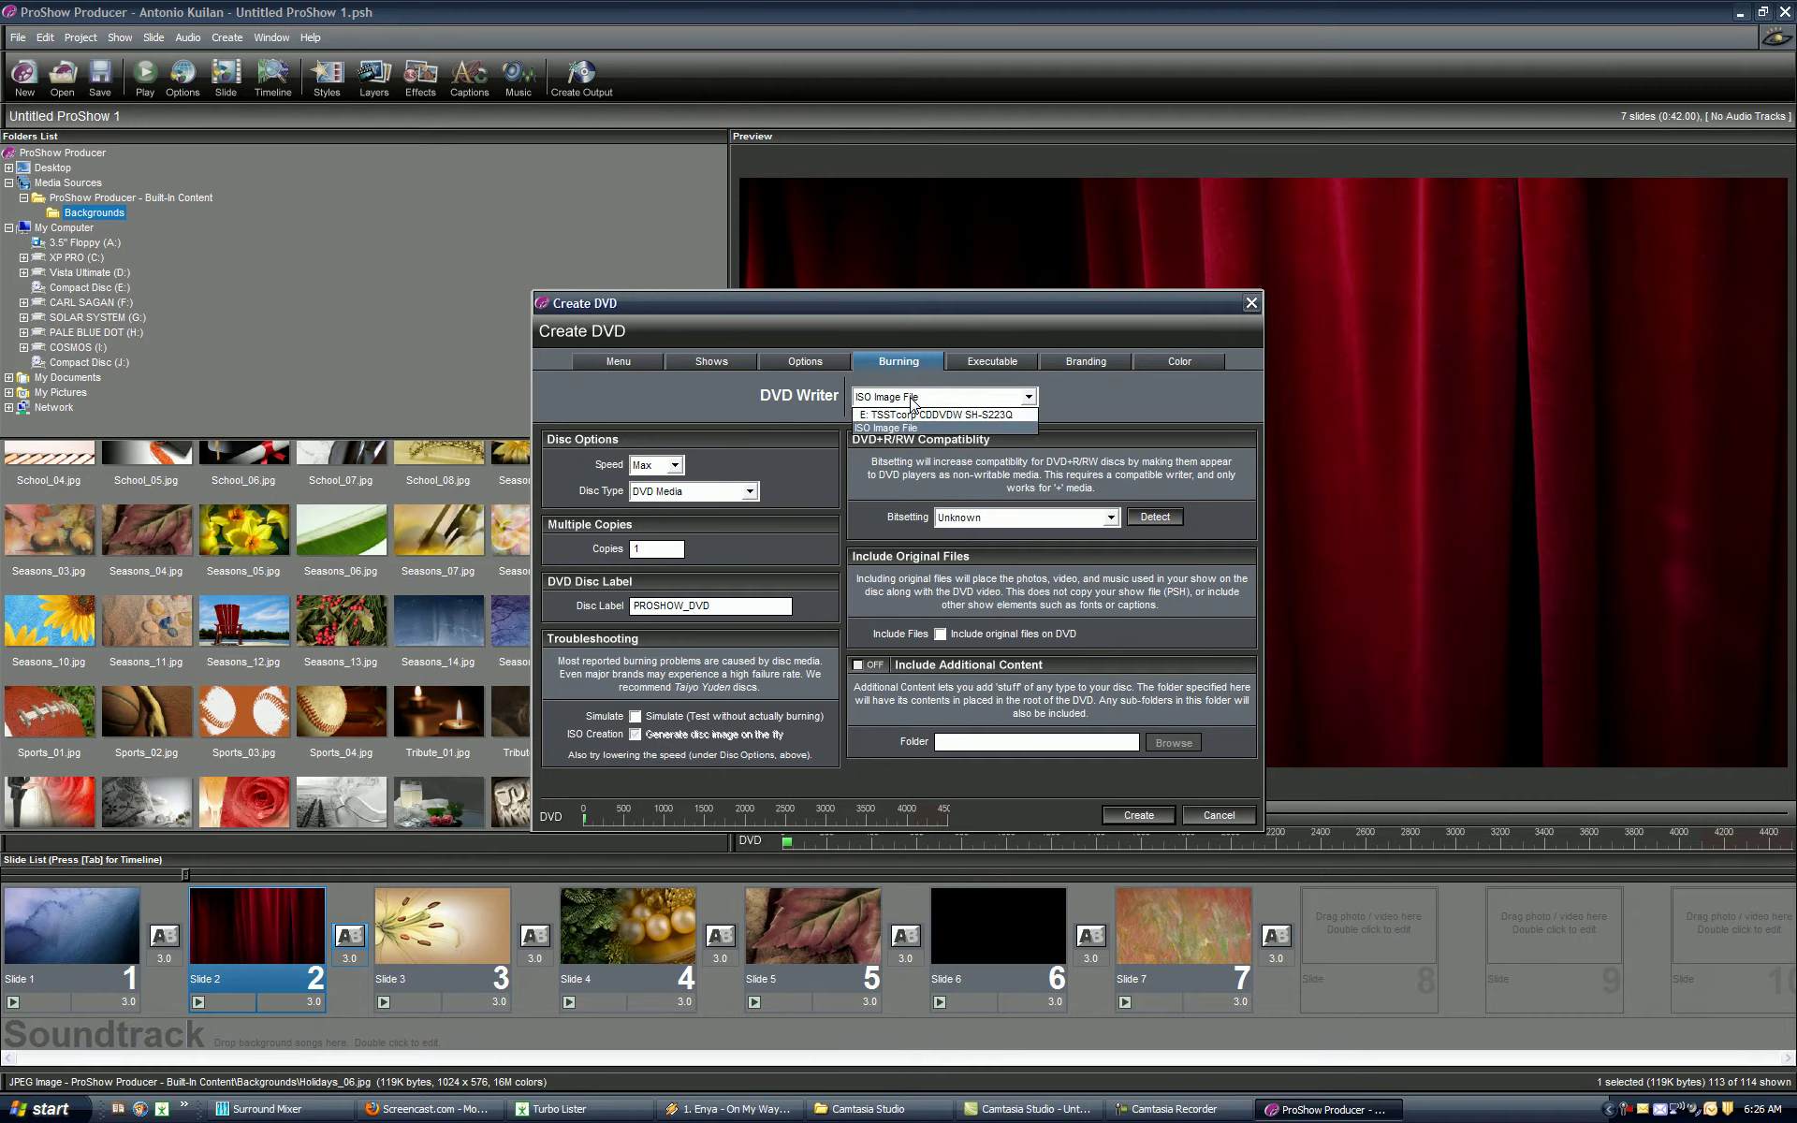
{"action": "left_click", "coordinate": [912, 401]}
{"action": "left_click", "coordinate": [912, 400]}
{"action": "left_click", "coordinate": [913, 401]}
{"action": "left_click", "coordinate": [912, 400]}
{"action": "left_click", "coordinate": [882, 415]}
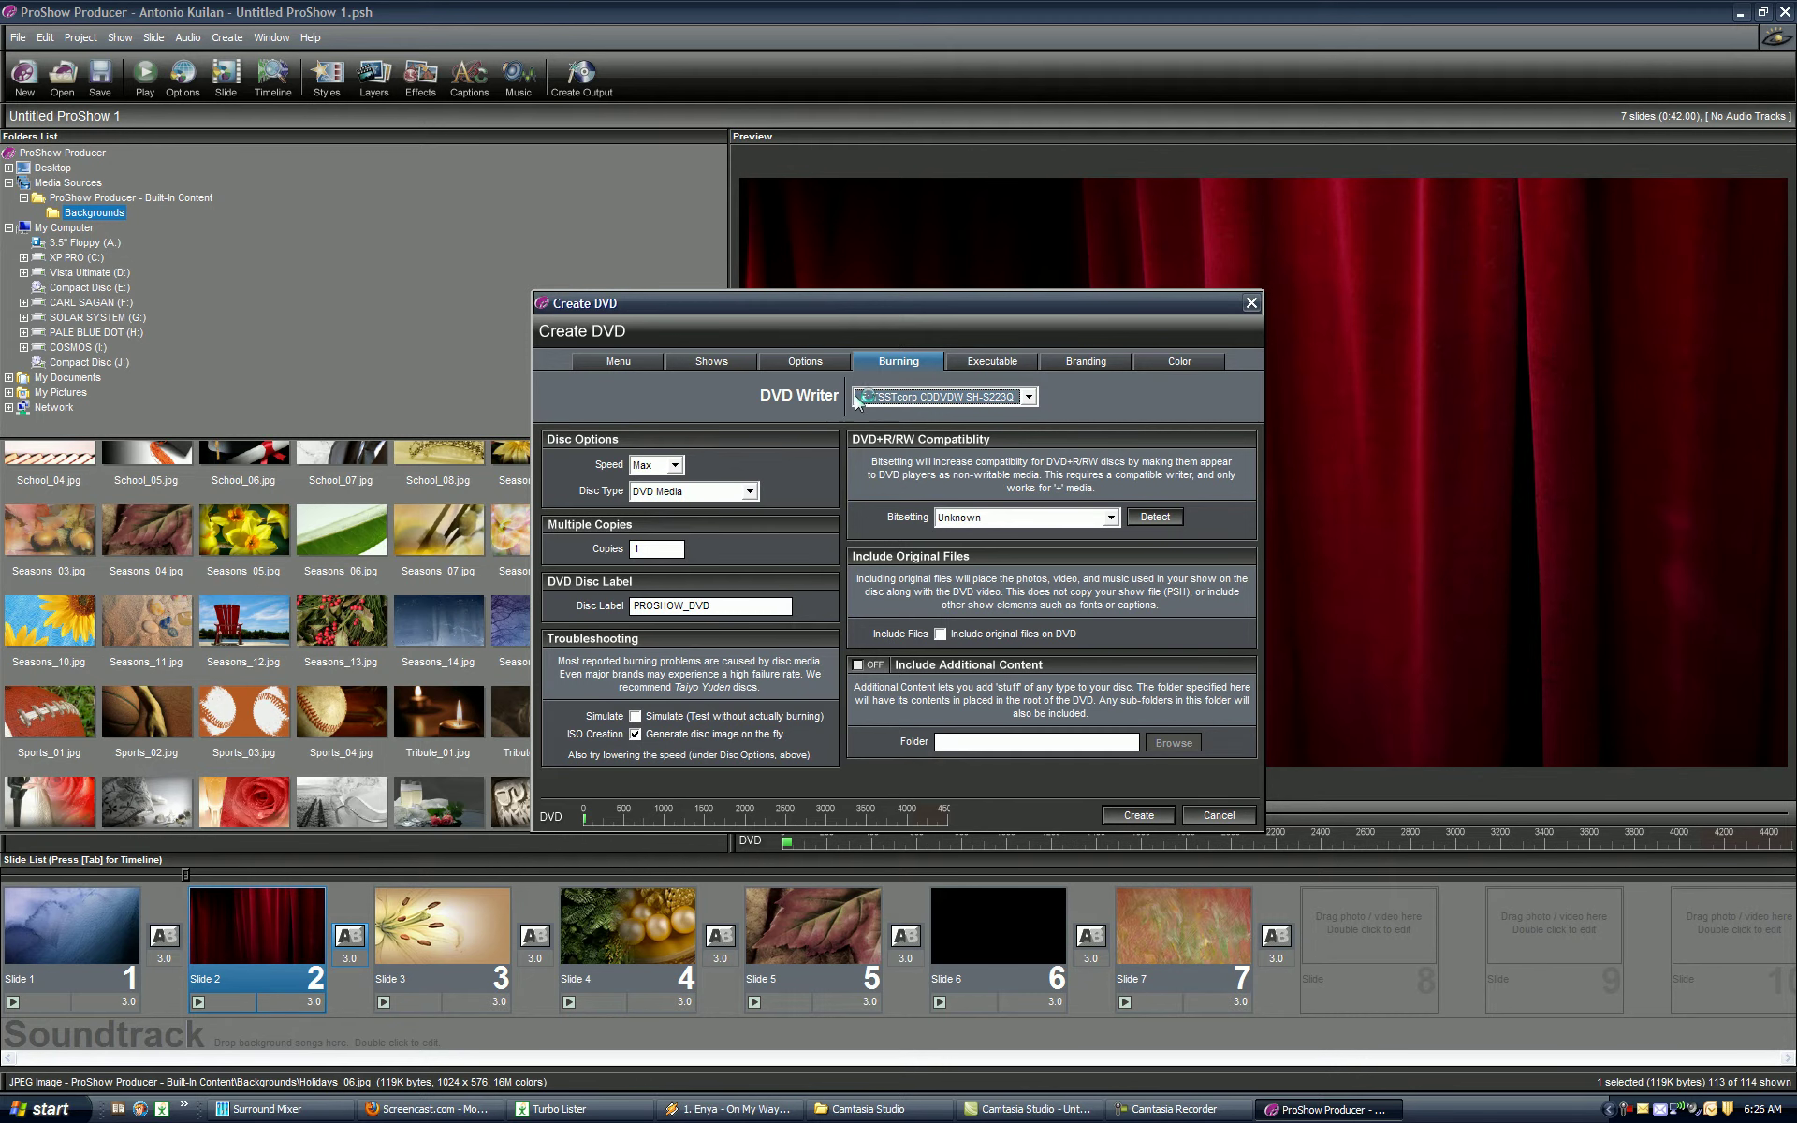
{"action": "left_click", "coordinate": [906, 402]}
{"action": "left_click", "coordinate": [901, 427]}
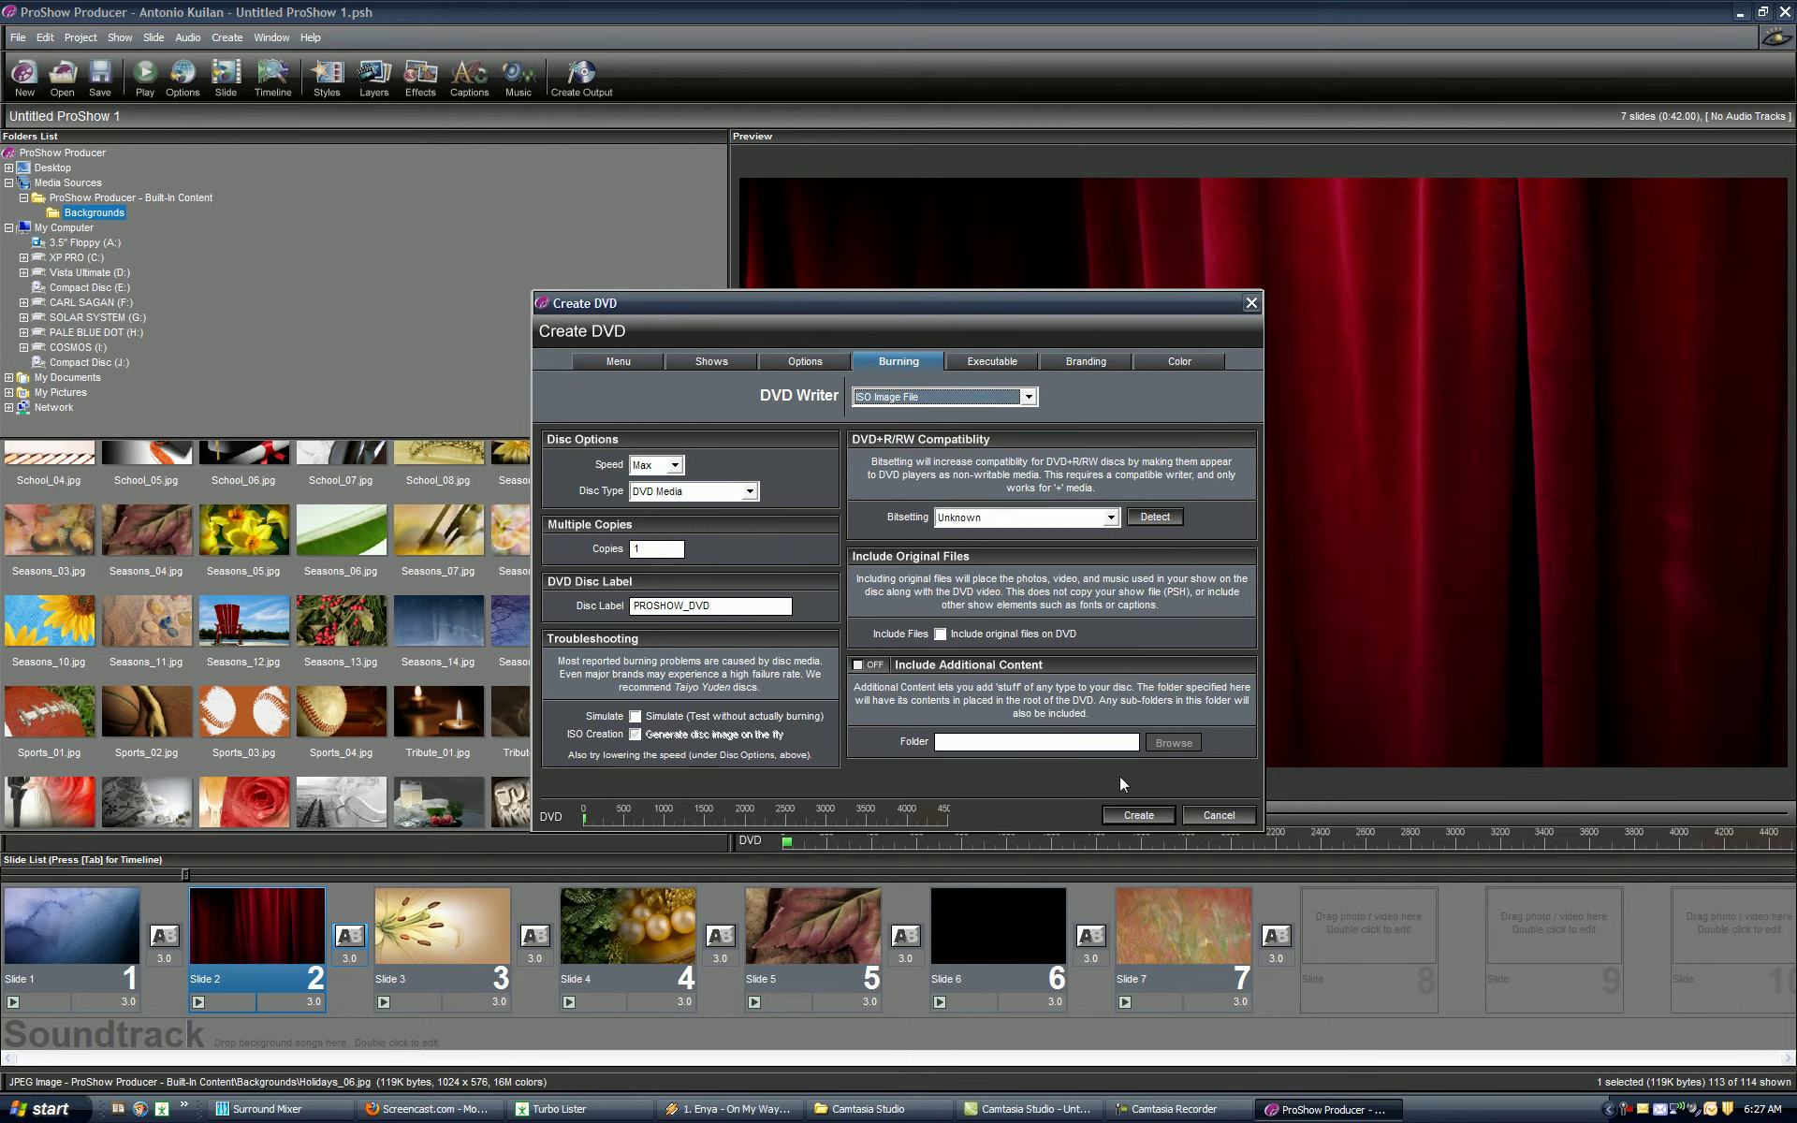
- Start creating the DVD and name the ISO file 'Test One' in My Documents\My DVD Images
{"action": "left_click", "coordinate": [1132, 814]}
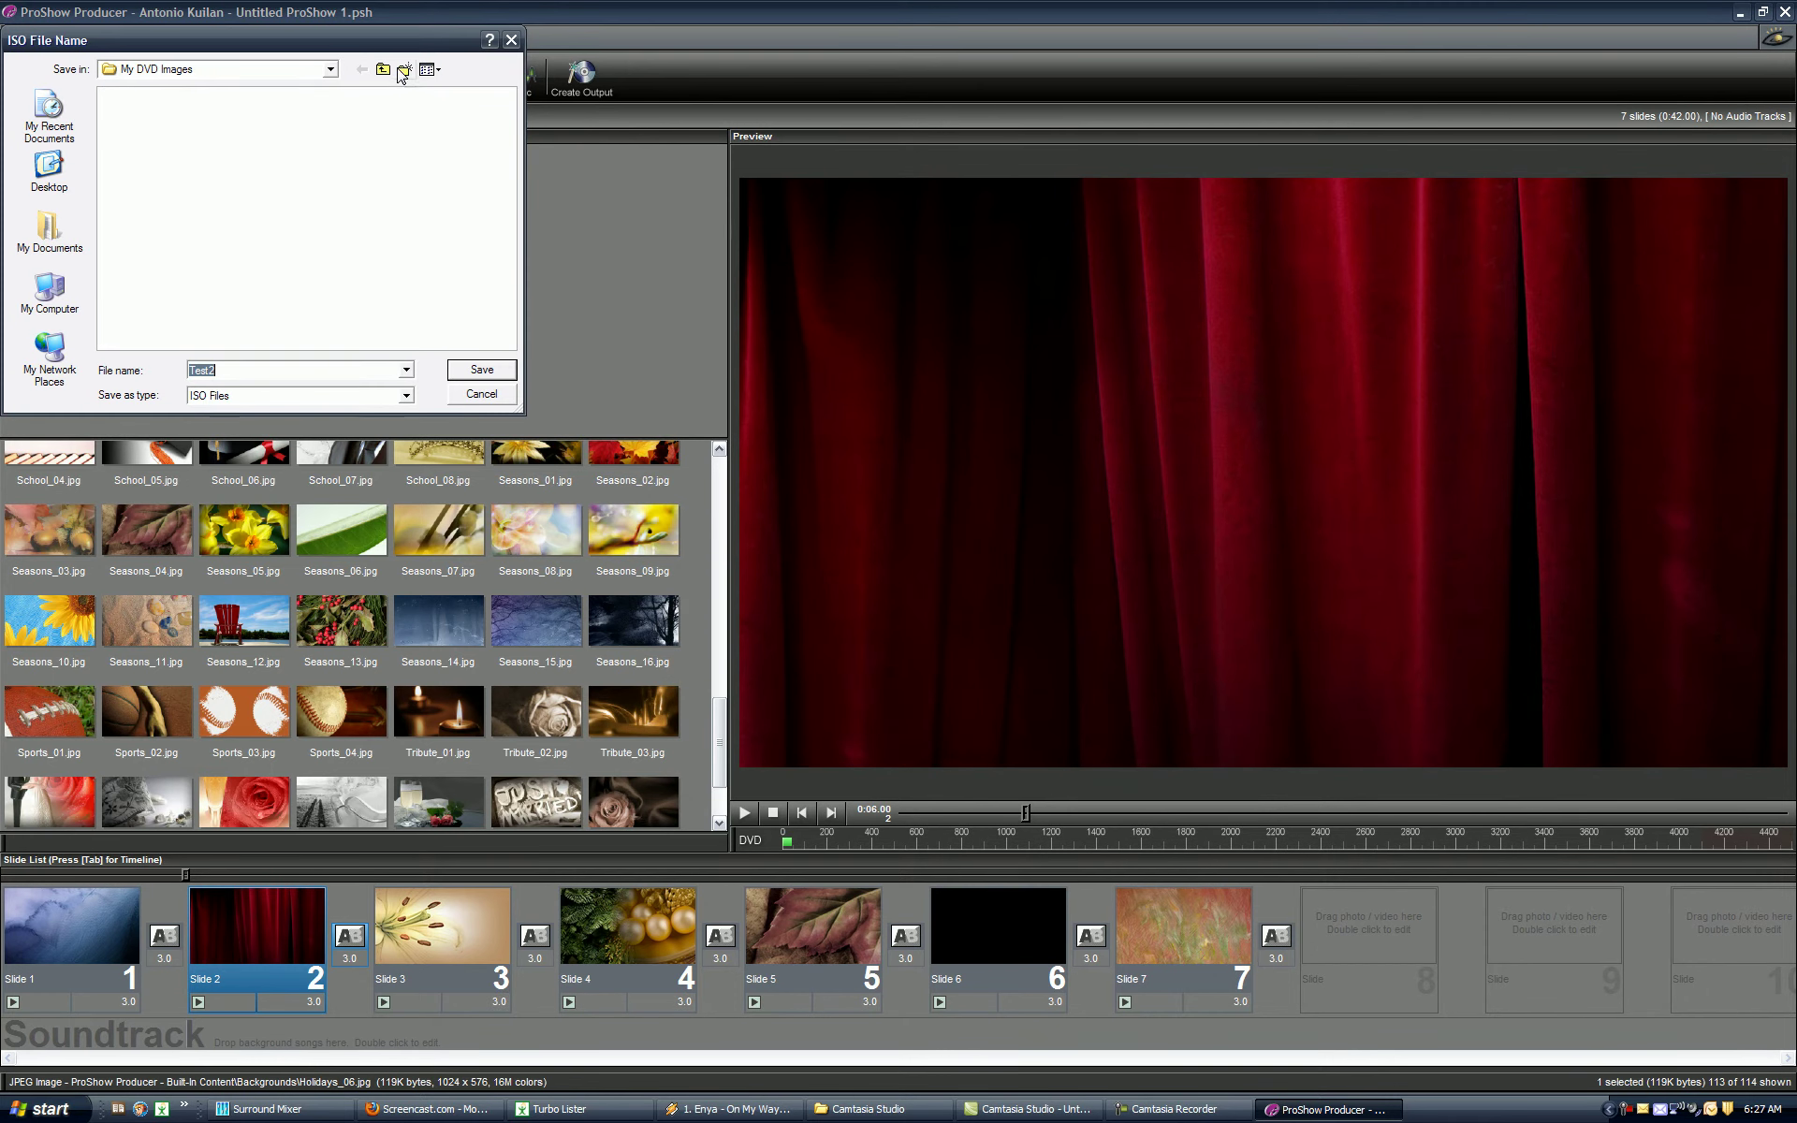
{"action": "left_click_drag", "start_coordinate": [384, 41], "coordinate": [925, 393]}
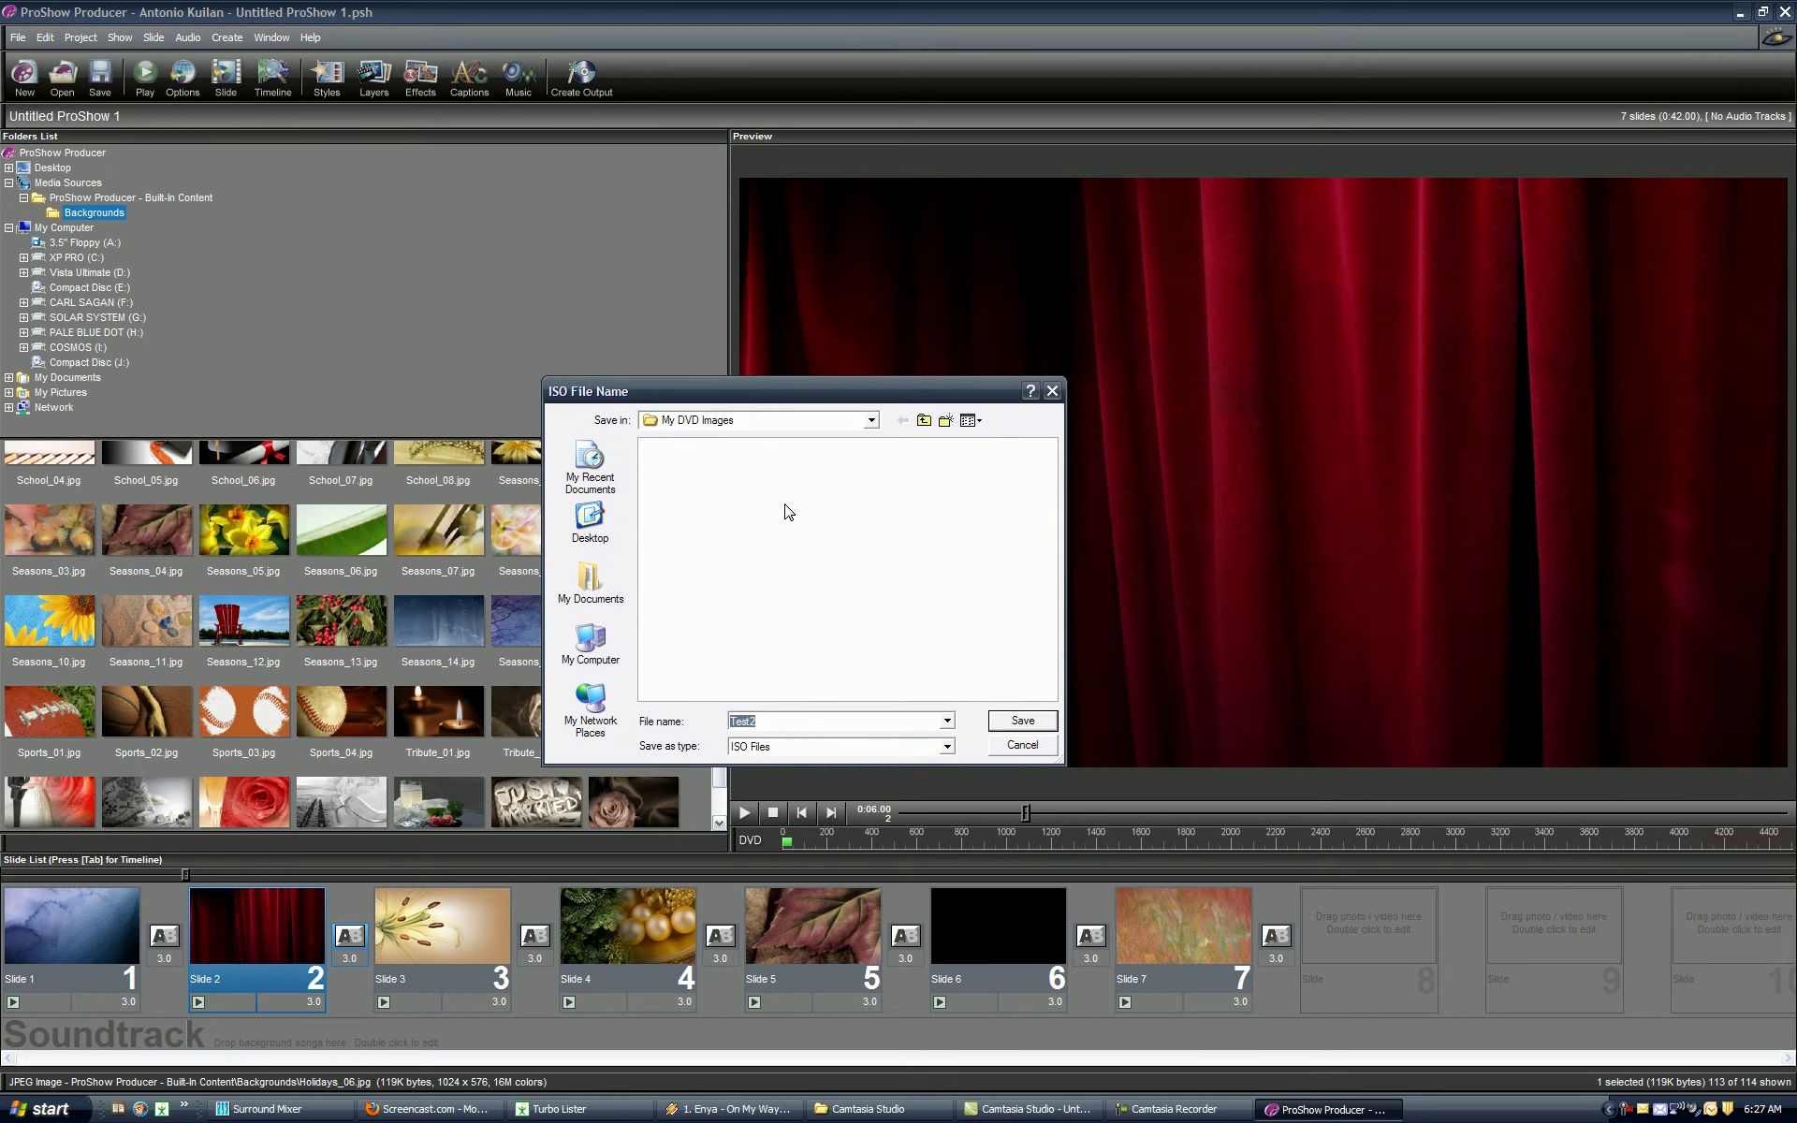
{"action": "left_click", "coordinate": [924, 421]}
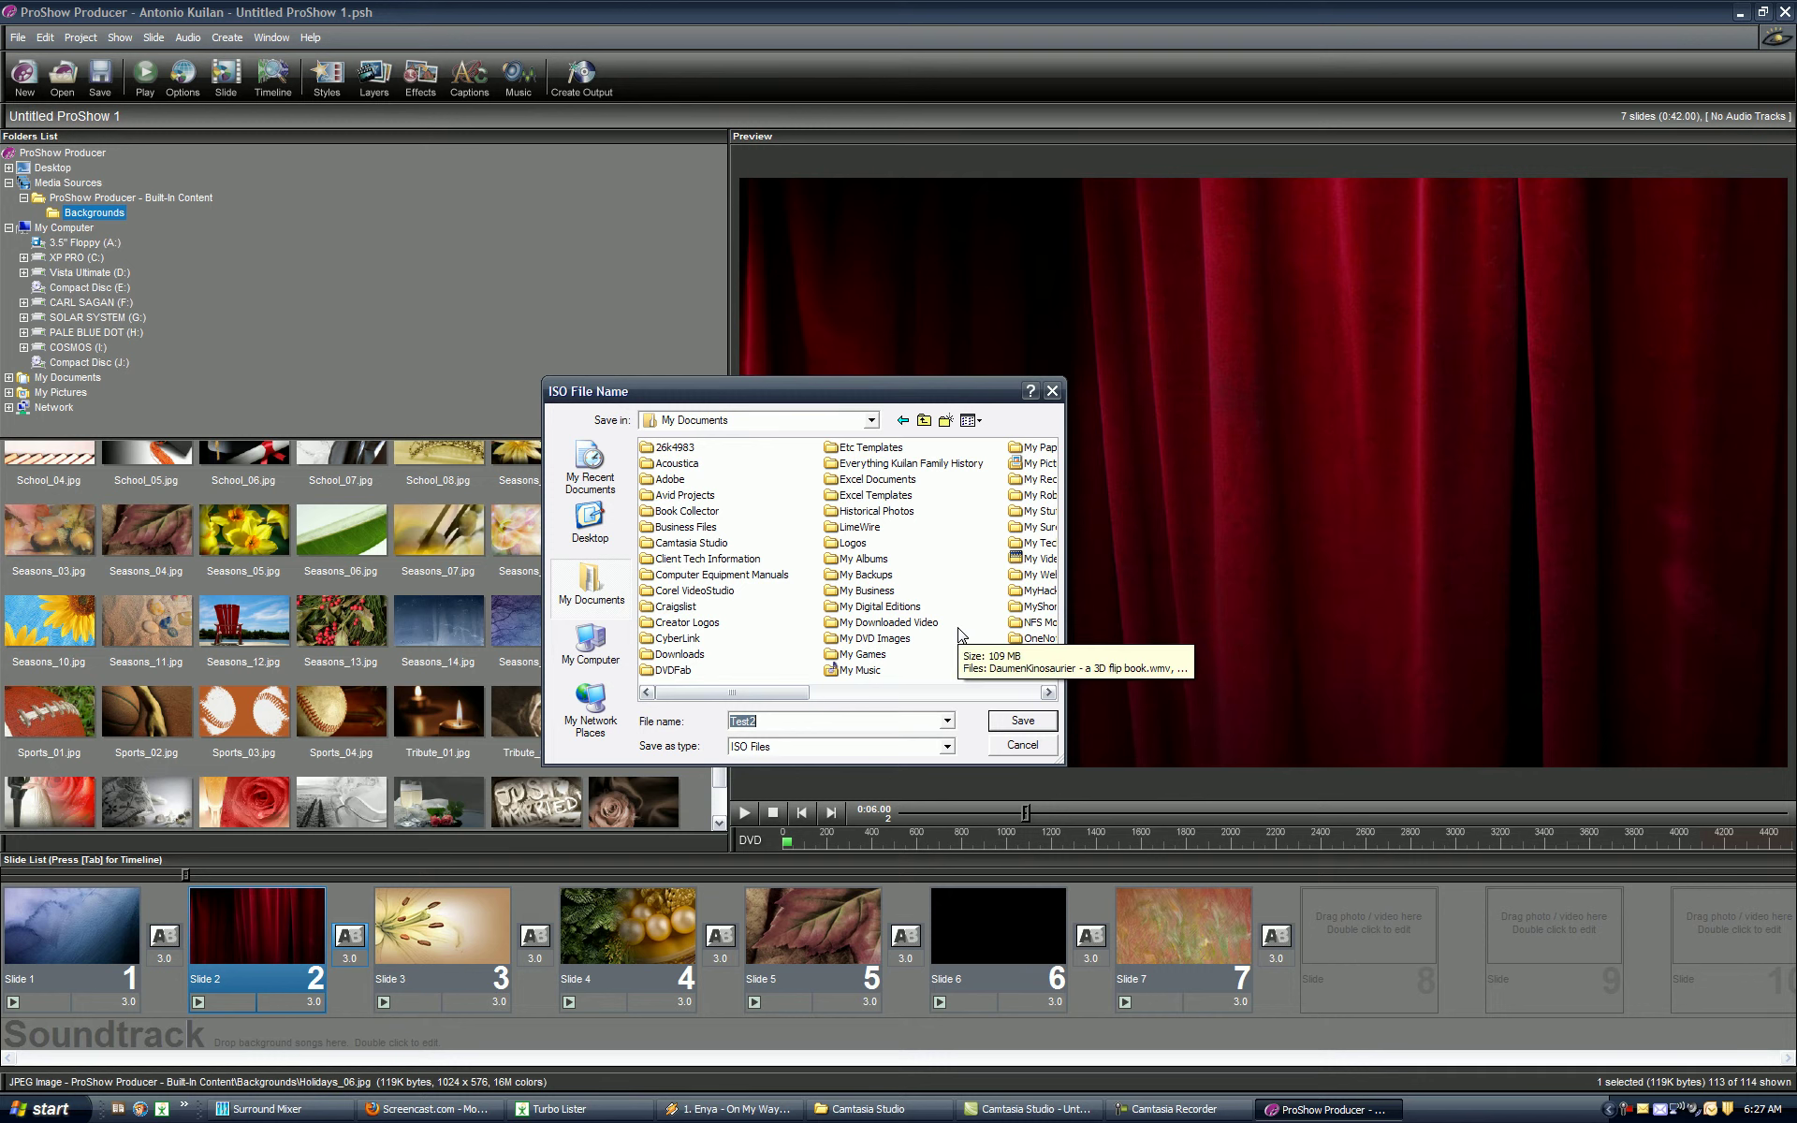
{"action": "double_click", "coordinate": [853, 640]}
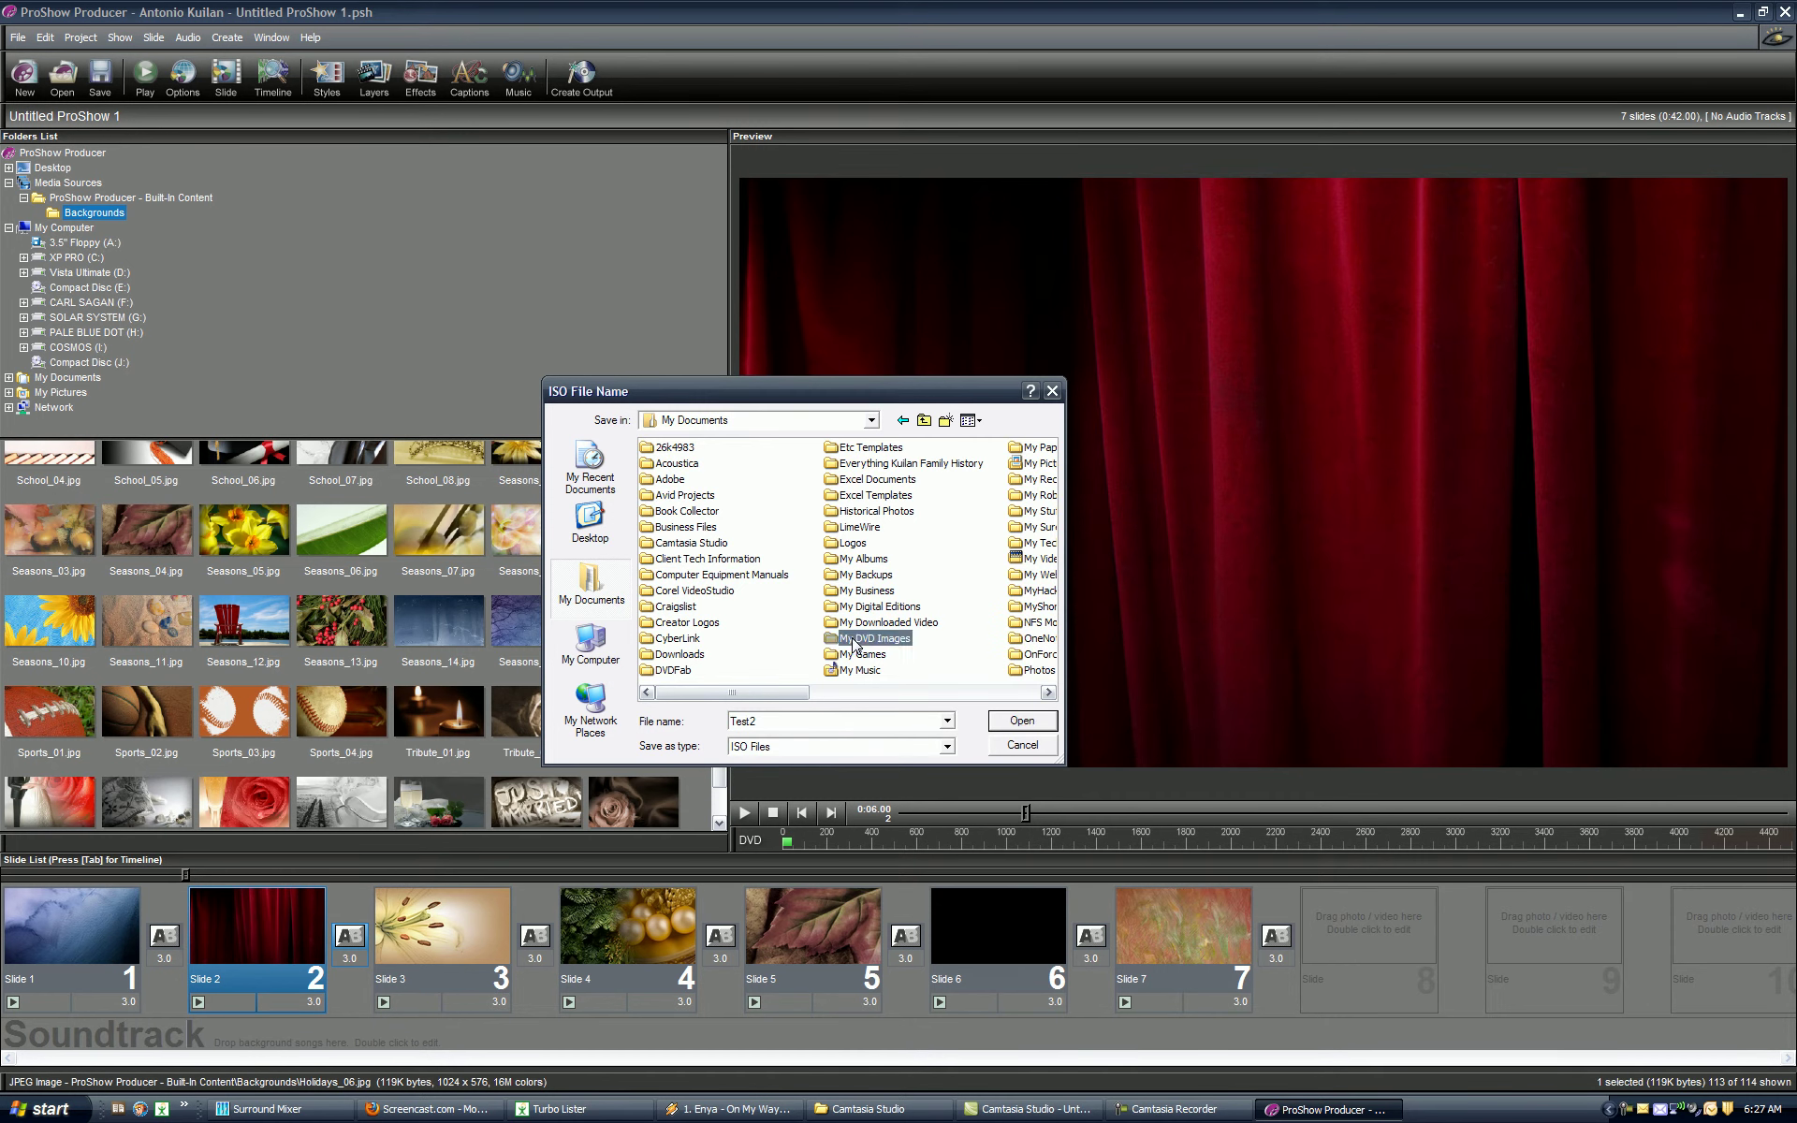
{"action": "double_click", "coordinate": [811, 721]}
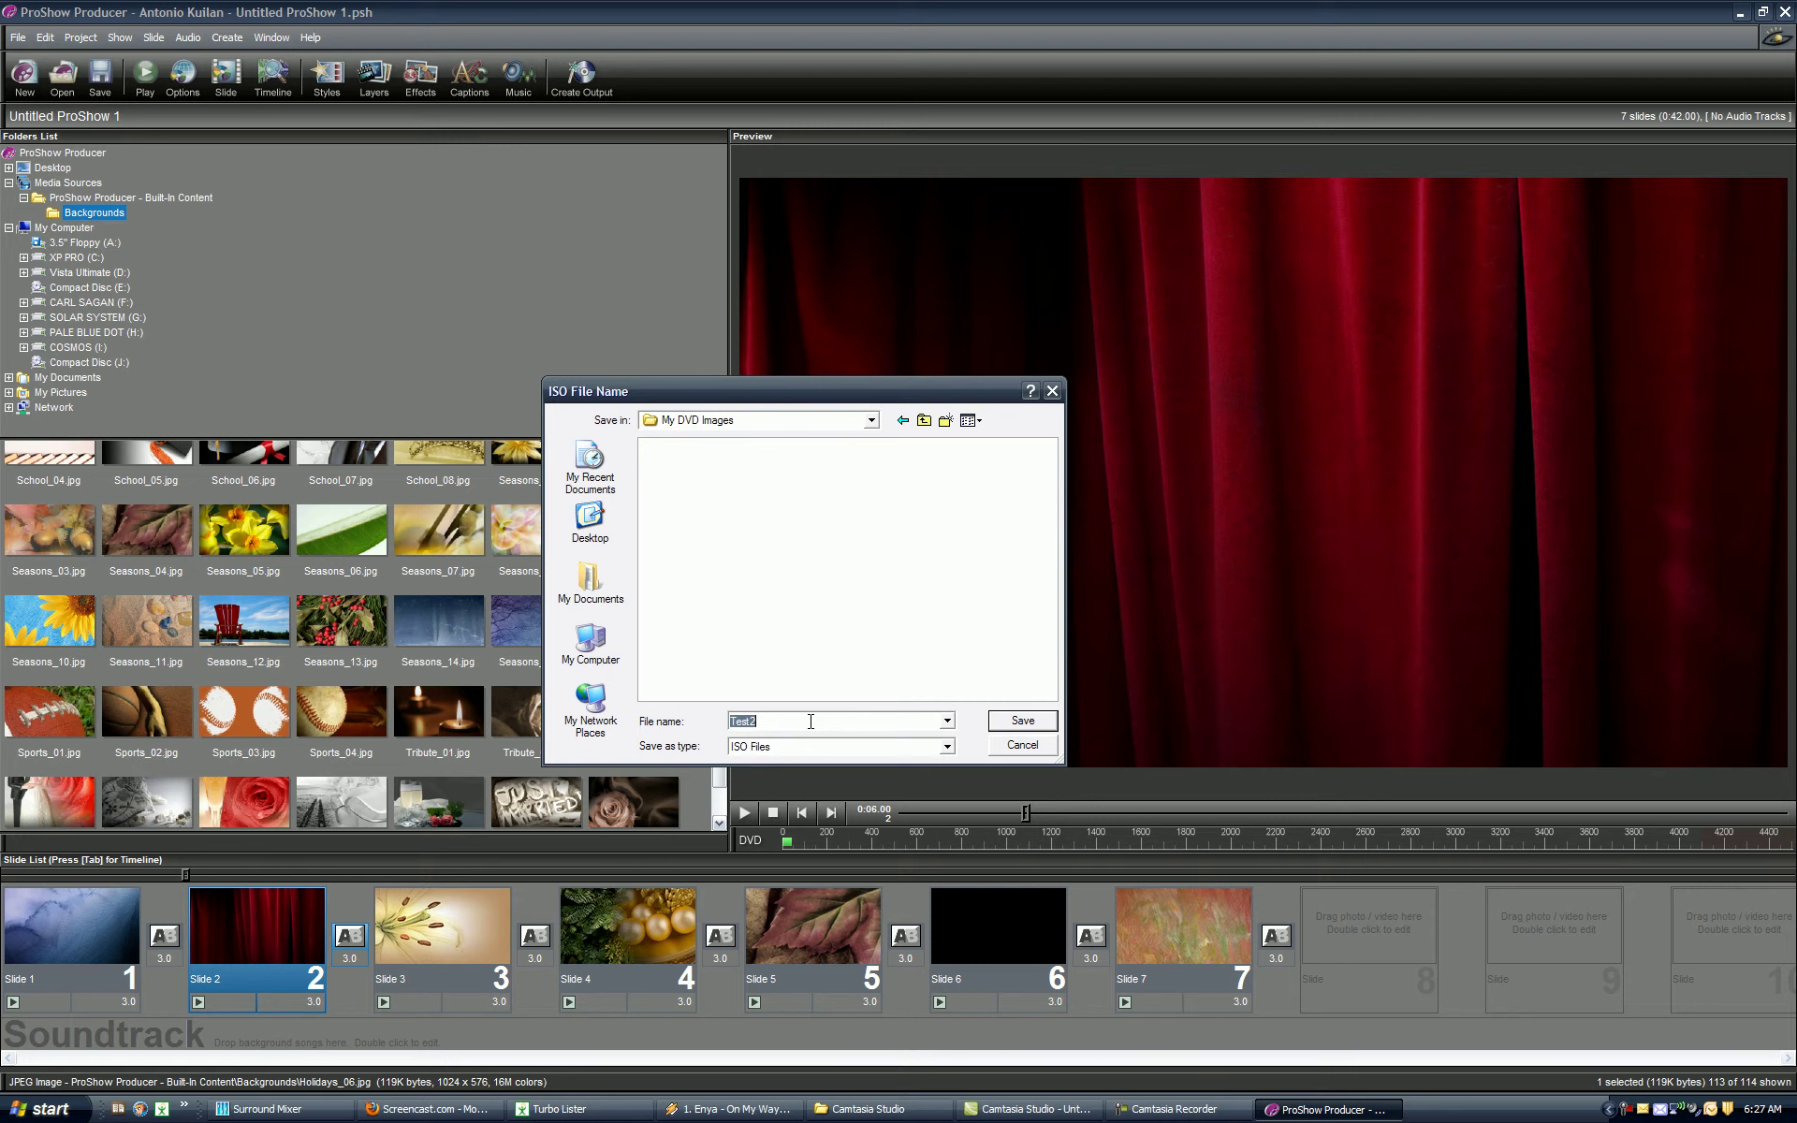
{"action": "type", "text": "Test"}
- Save the Test One ISO image and dismiss the 'DVD Creation completed' message
{"action": "left_click", "coordinate": [1003, 724]}
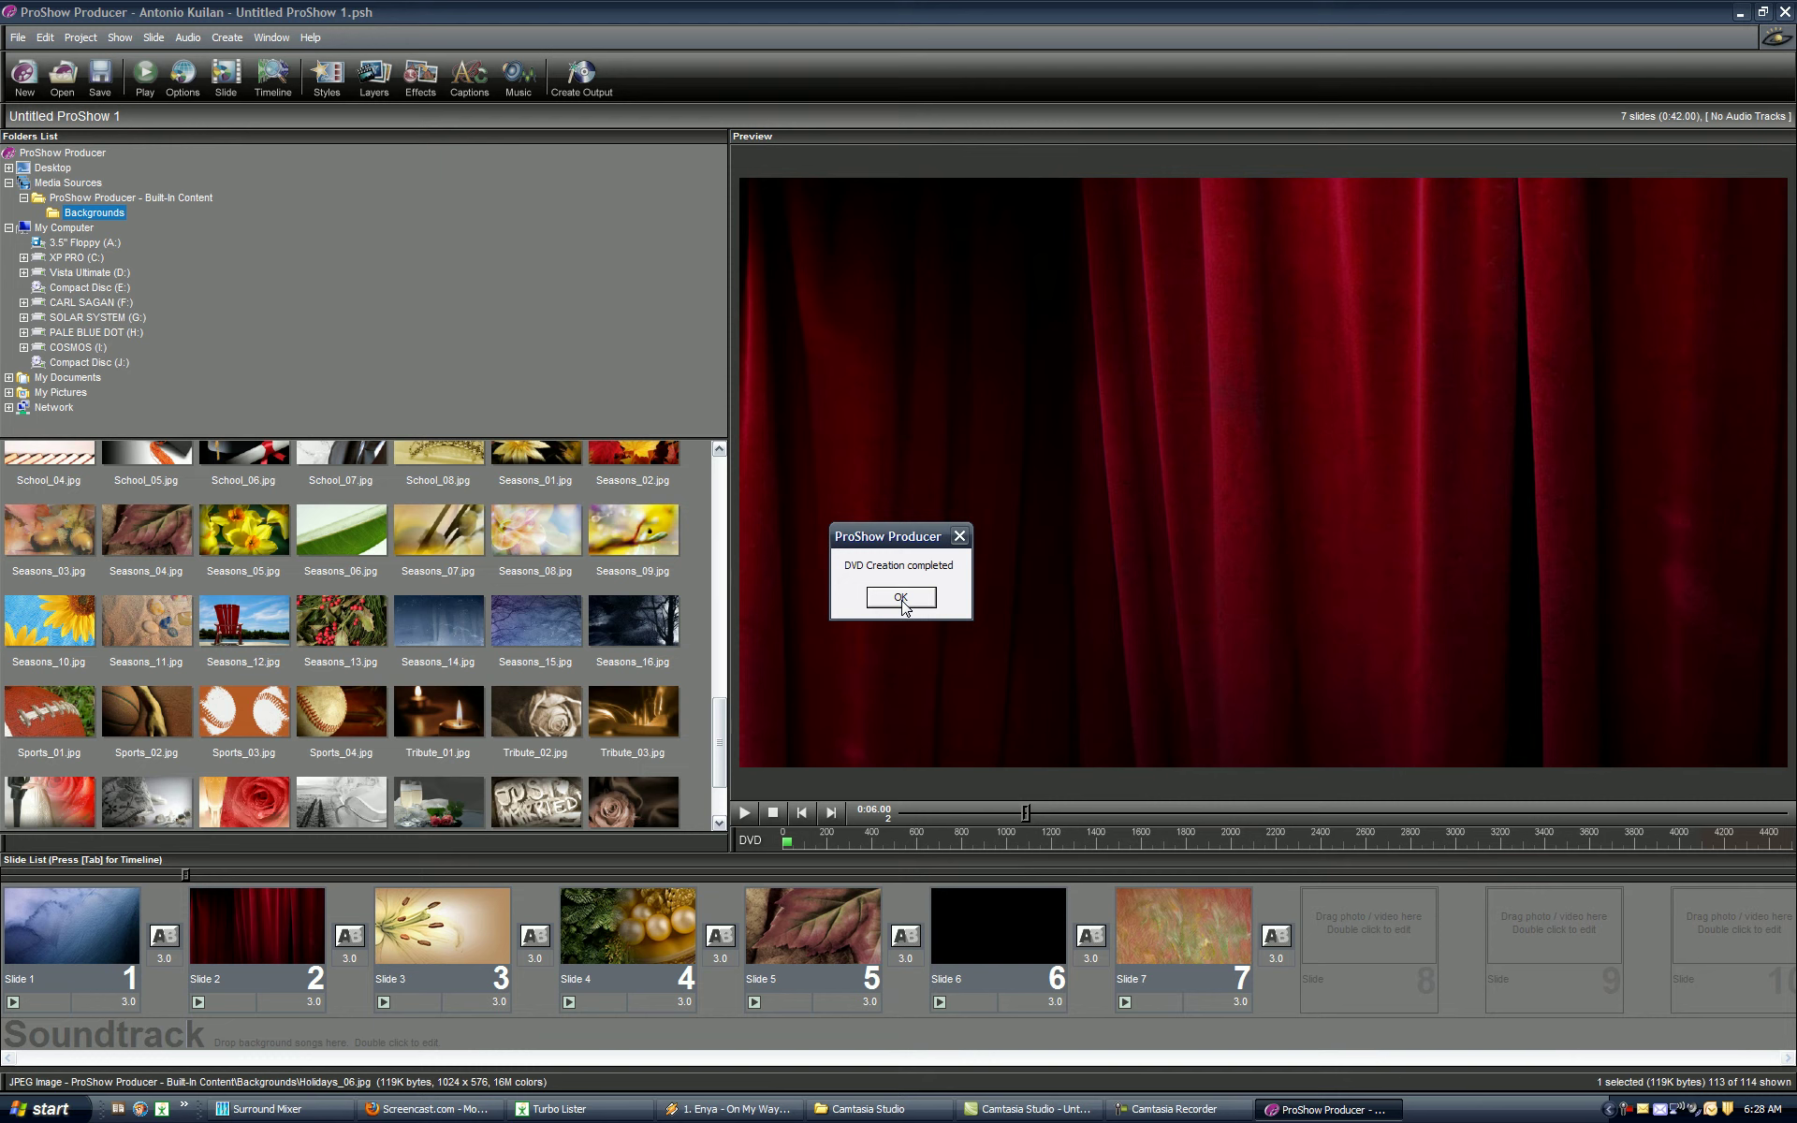
{"action": "left_click", "coordinate": [900, 599]}
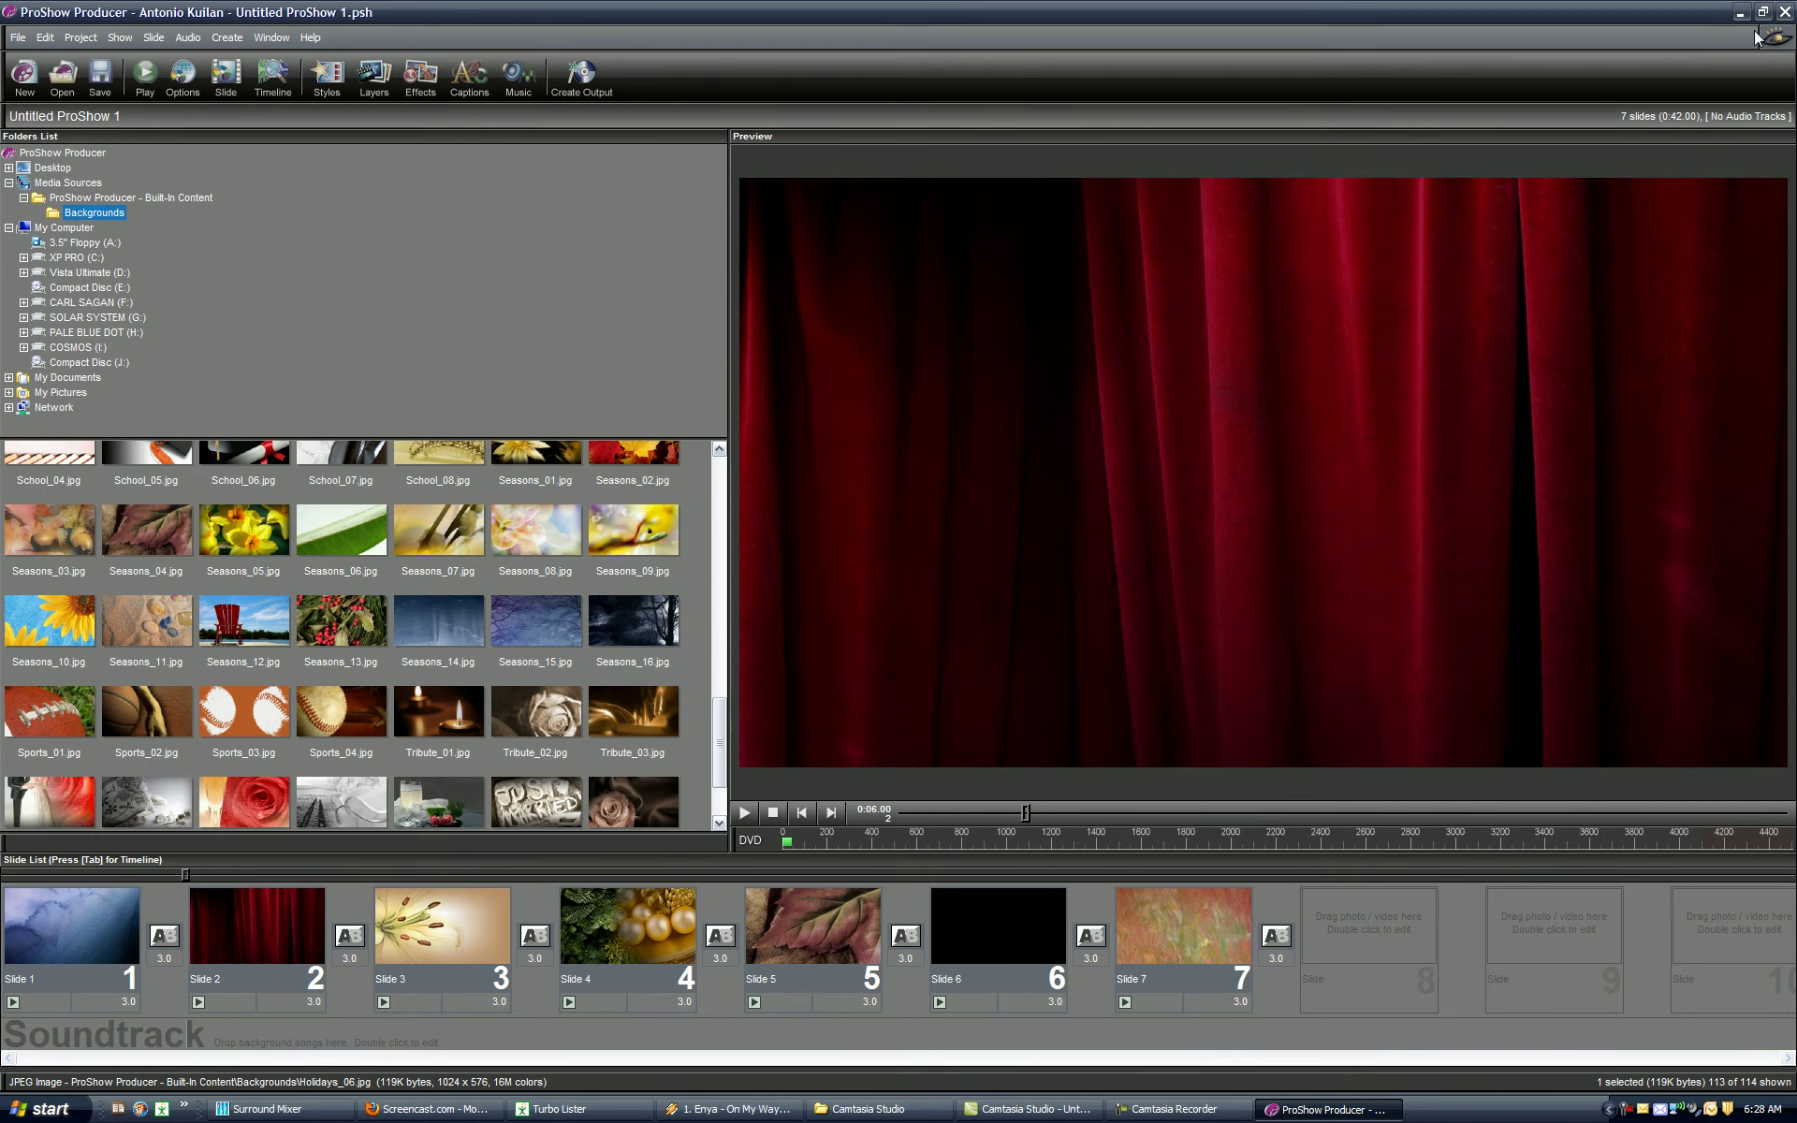
- Close ProShow and open My Documents\My DVD Images to show Test One.iso
{"action": "left_click", "coordinate": [1784, 12]}
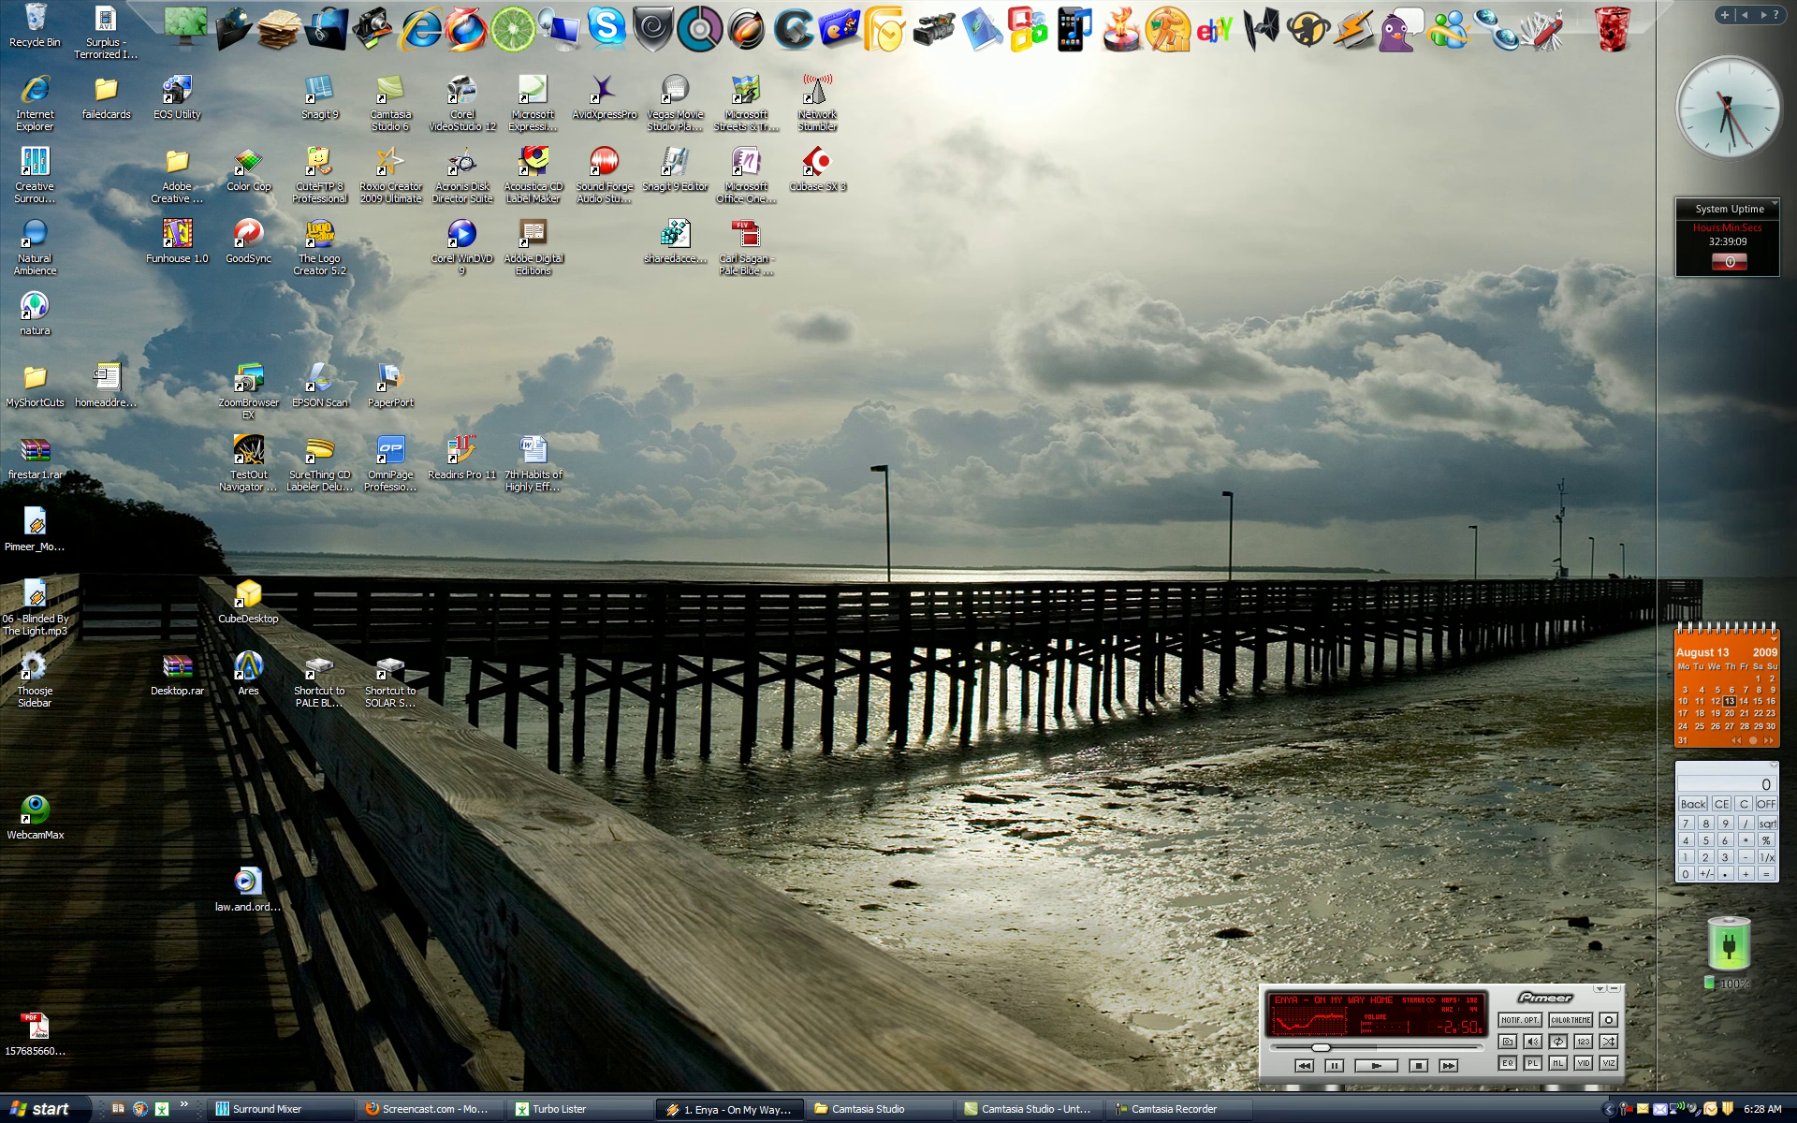
{"action": "left_click", "coordinate": [45, 1110]}
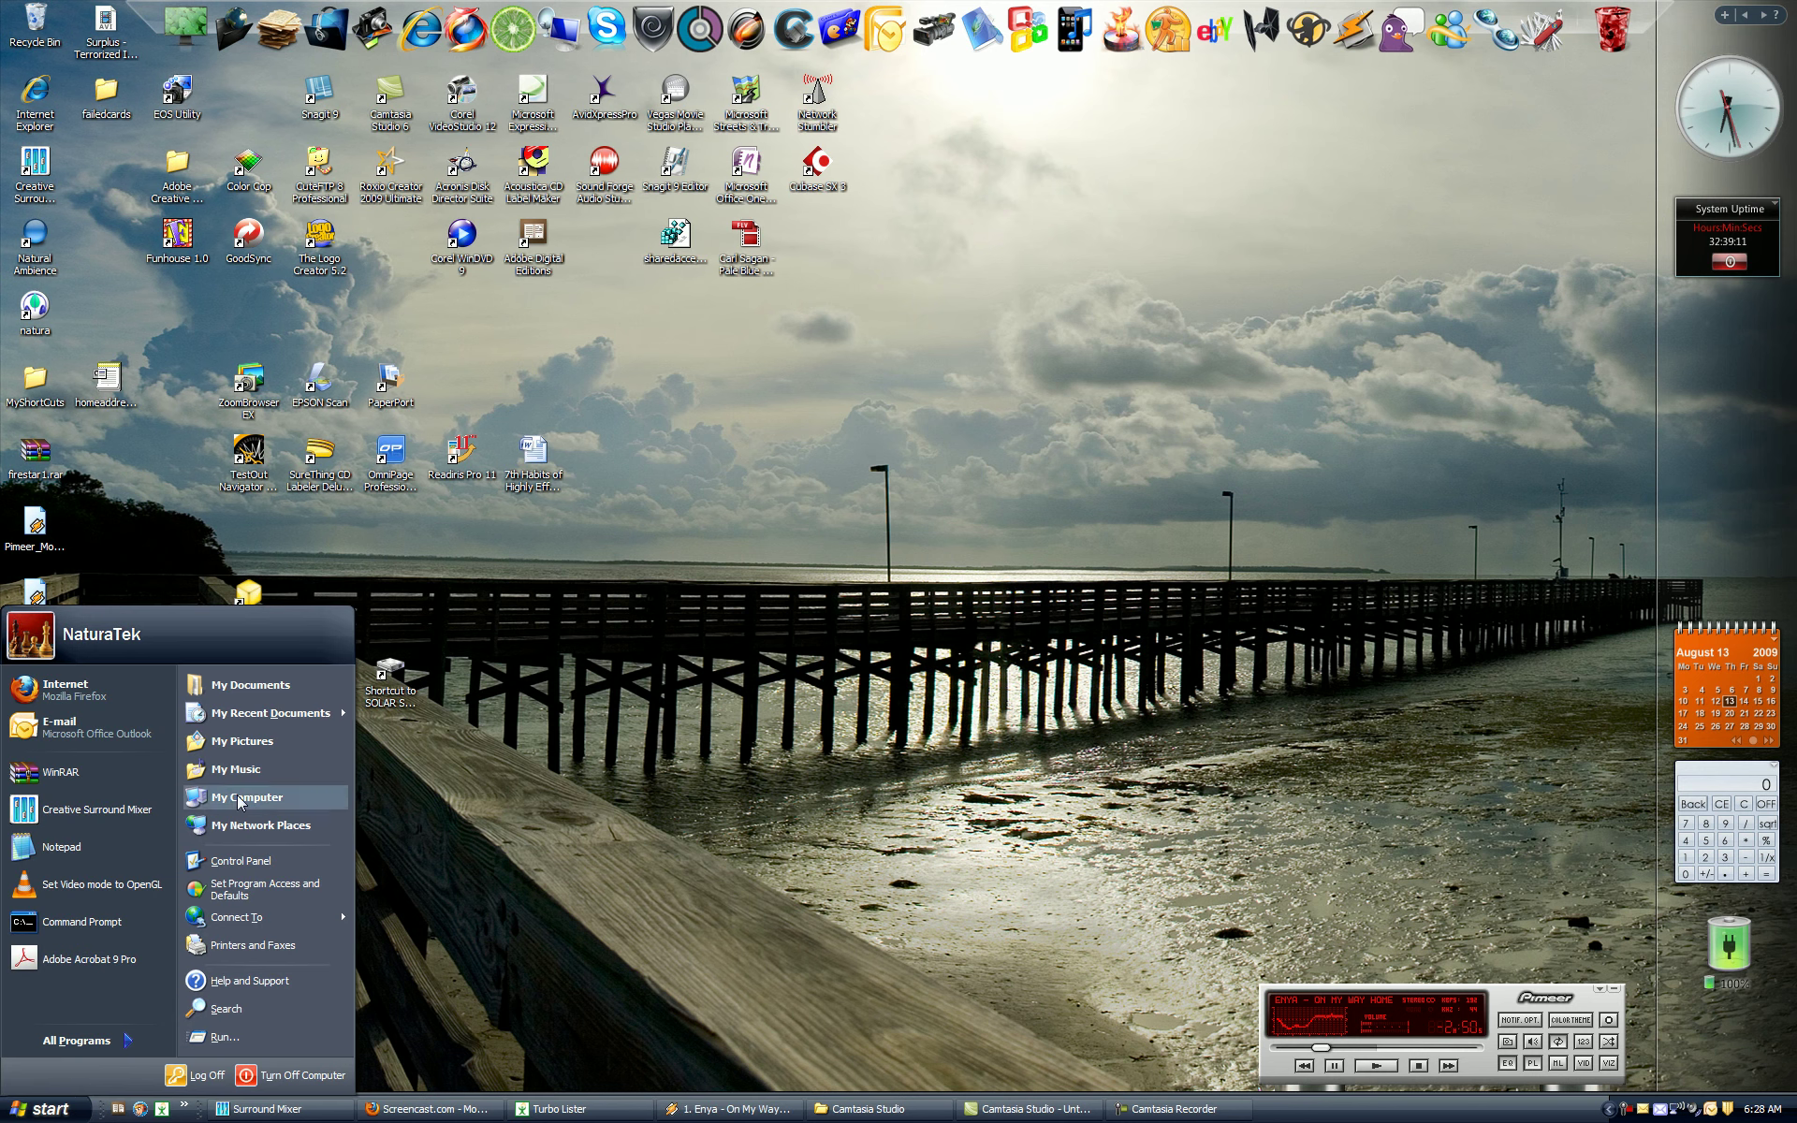
{"action": "left_click", "coordinate": [249, 690]}
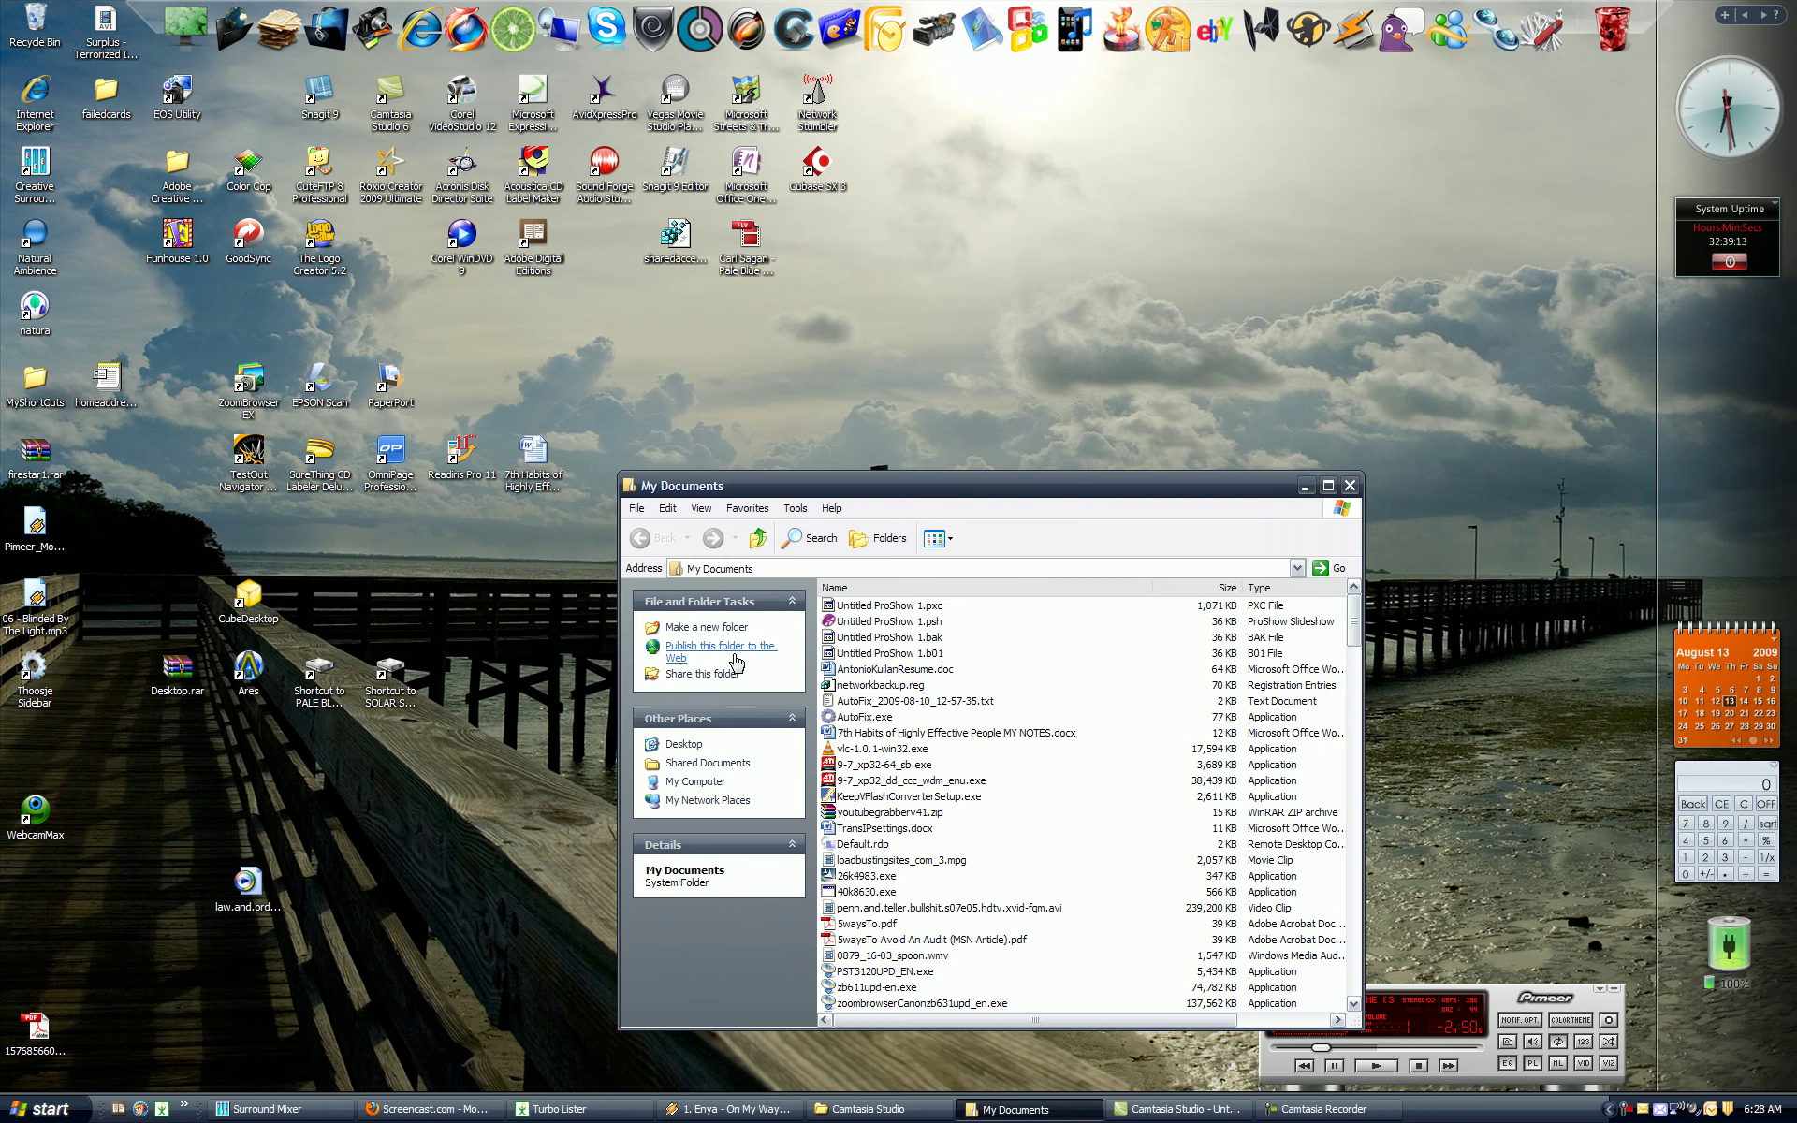
{"action": "scroll", "coordinate": [910, 780], "scroll_direction": "down", "scroll_amount": 5}
{"action": "scroll", "coordinate": [910, 779], "scroll_direction": "down", "scroll_amount": 15}
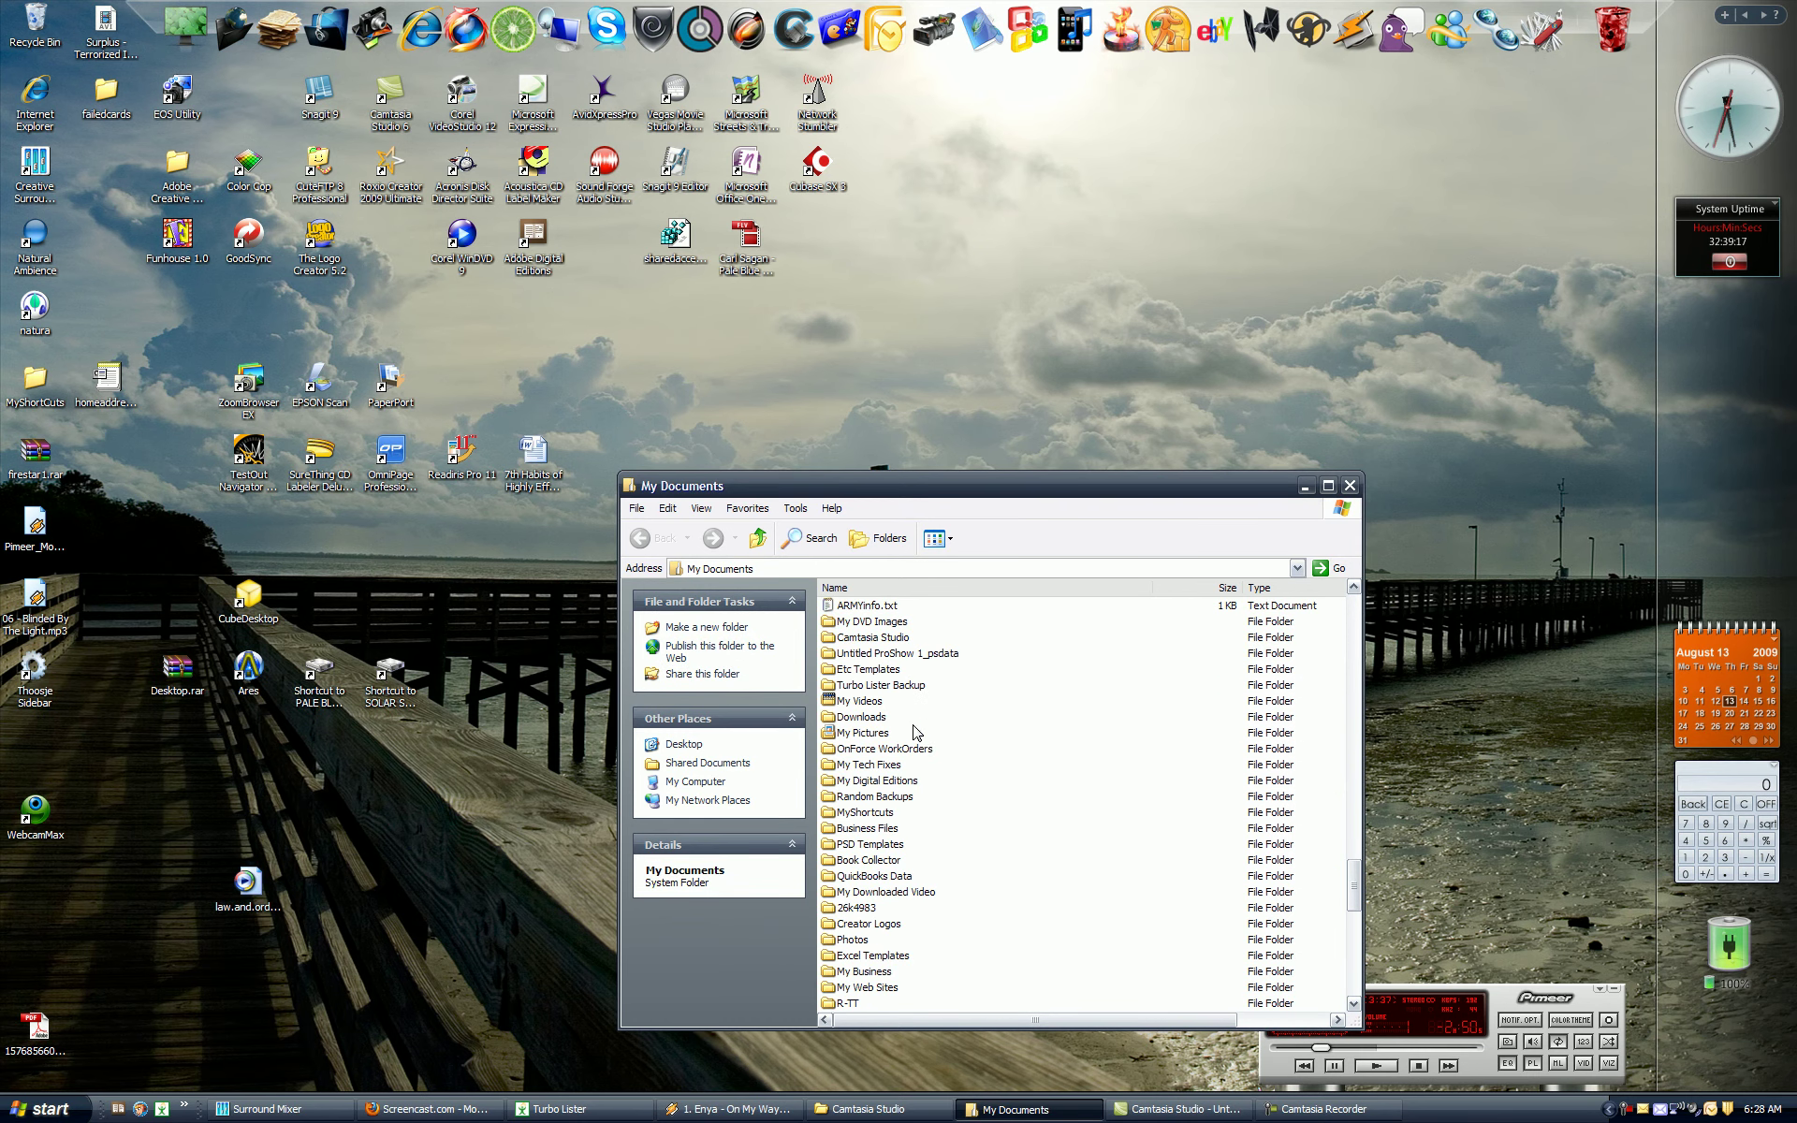
{"action": "left_click", "coordinate": [876, 621]}
{"action": "double_click", "coordinate": [876, 622]}
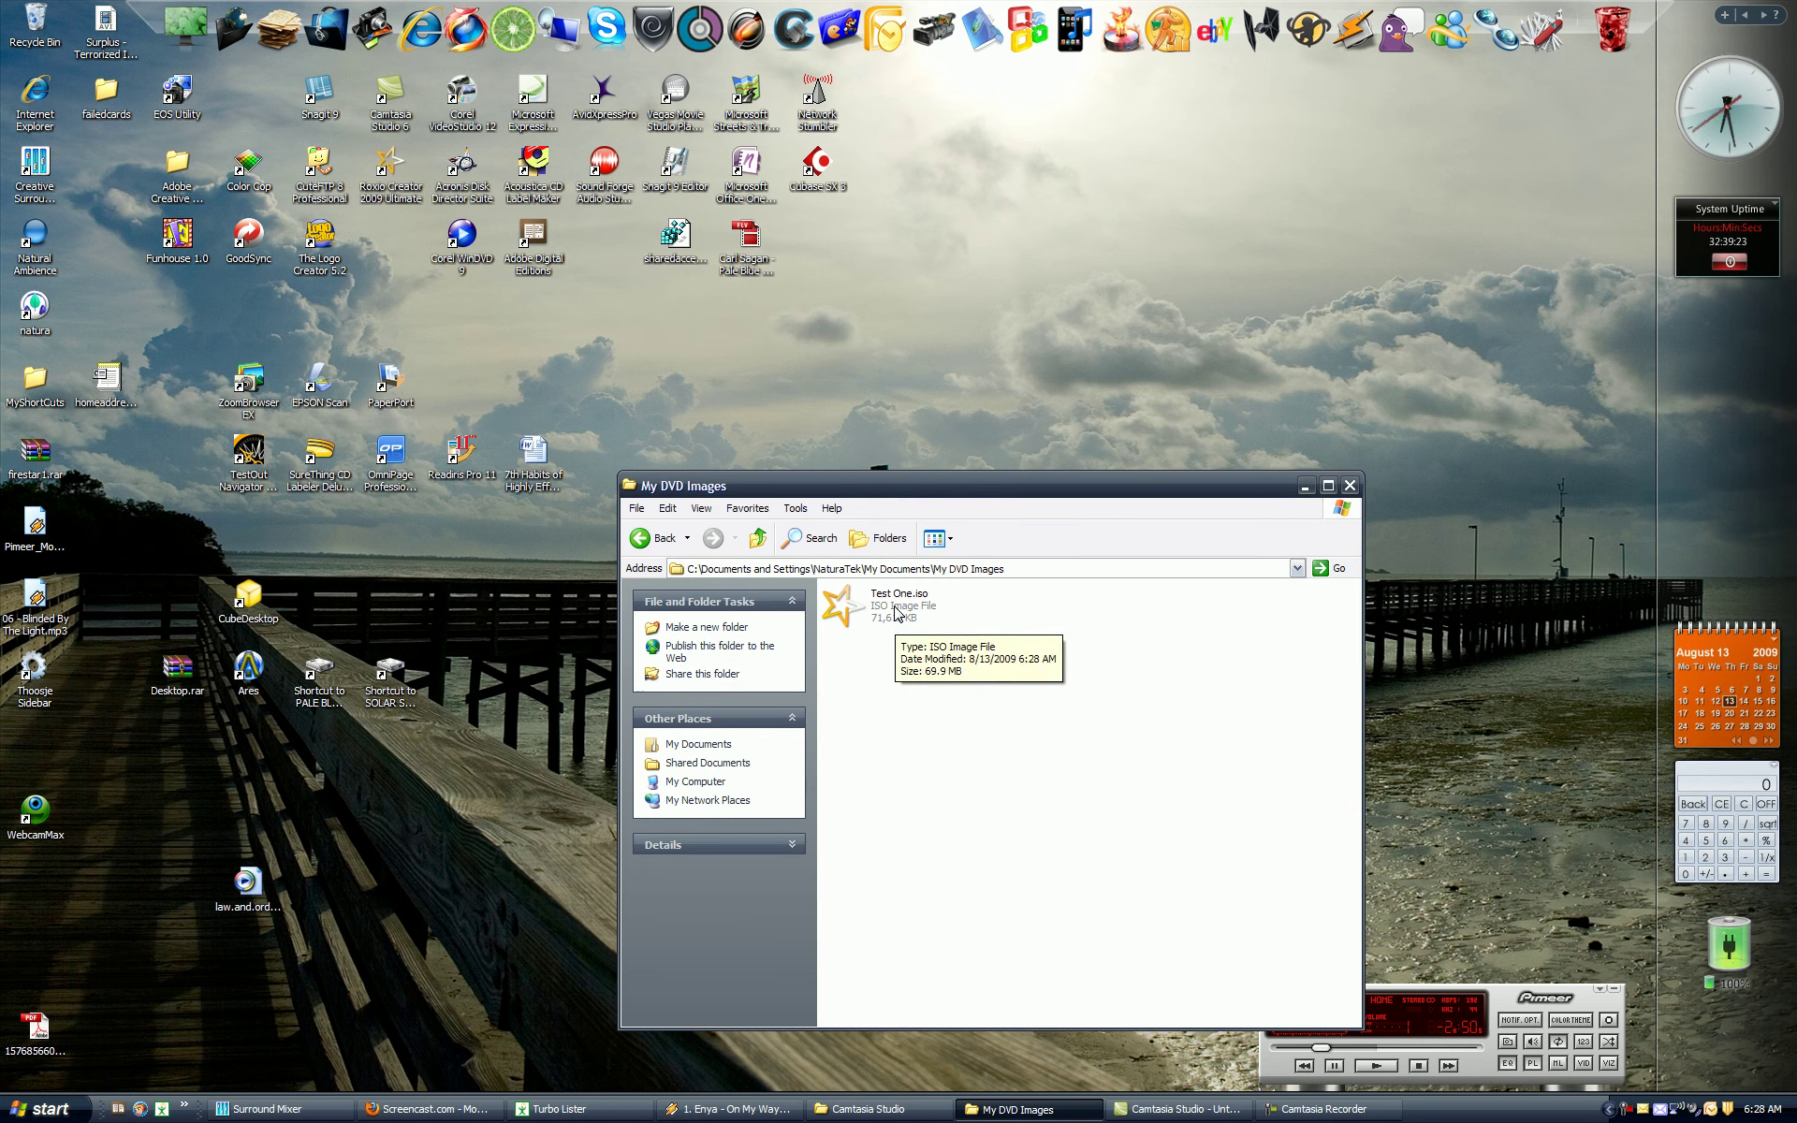
- Open Test One.iso with Roxio Creator from its context menu
{"action": "right_click", "coordinate": [895, 613]}
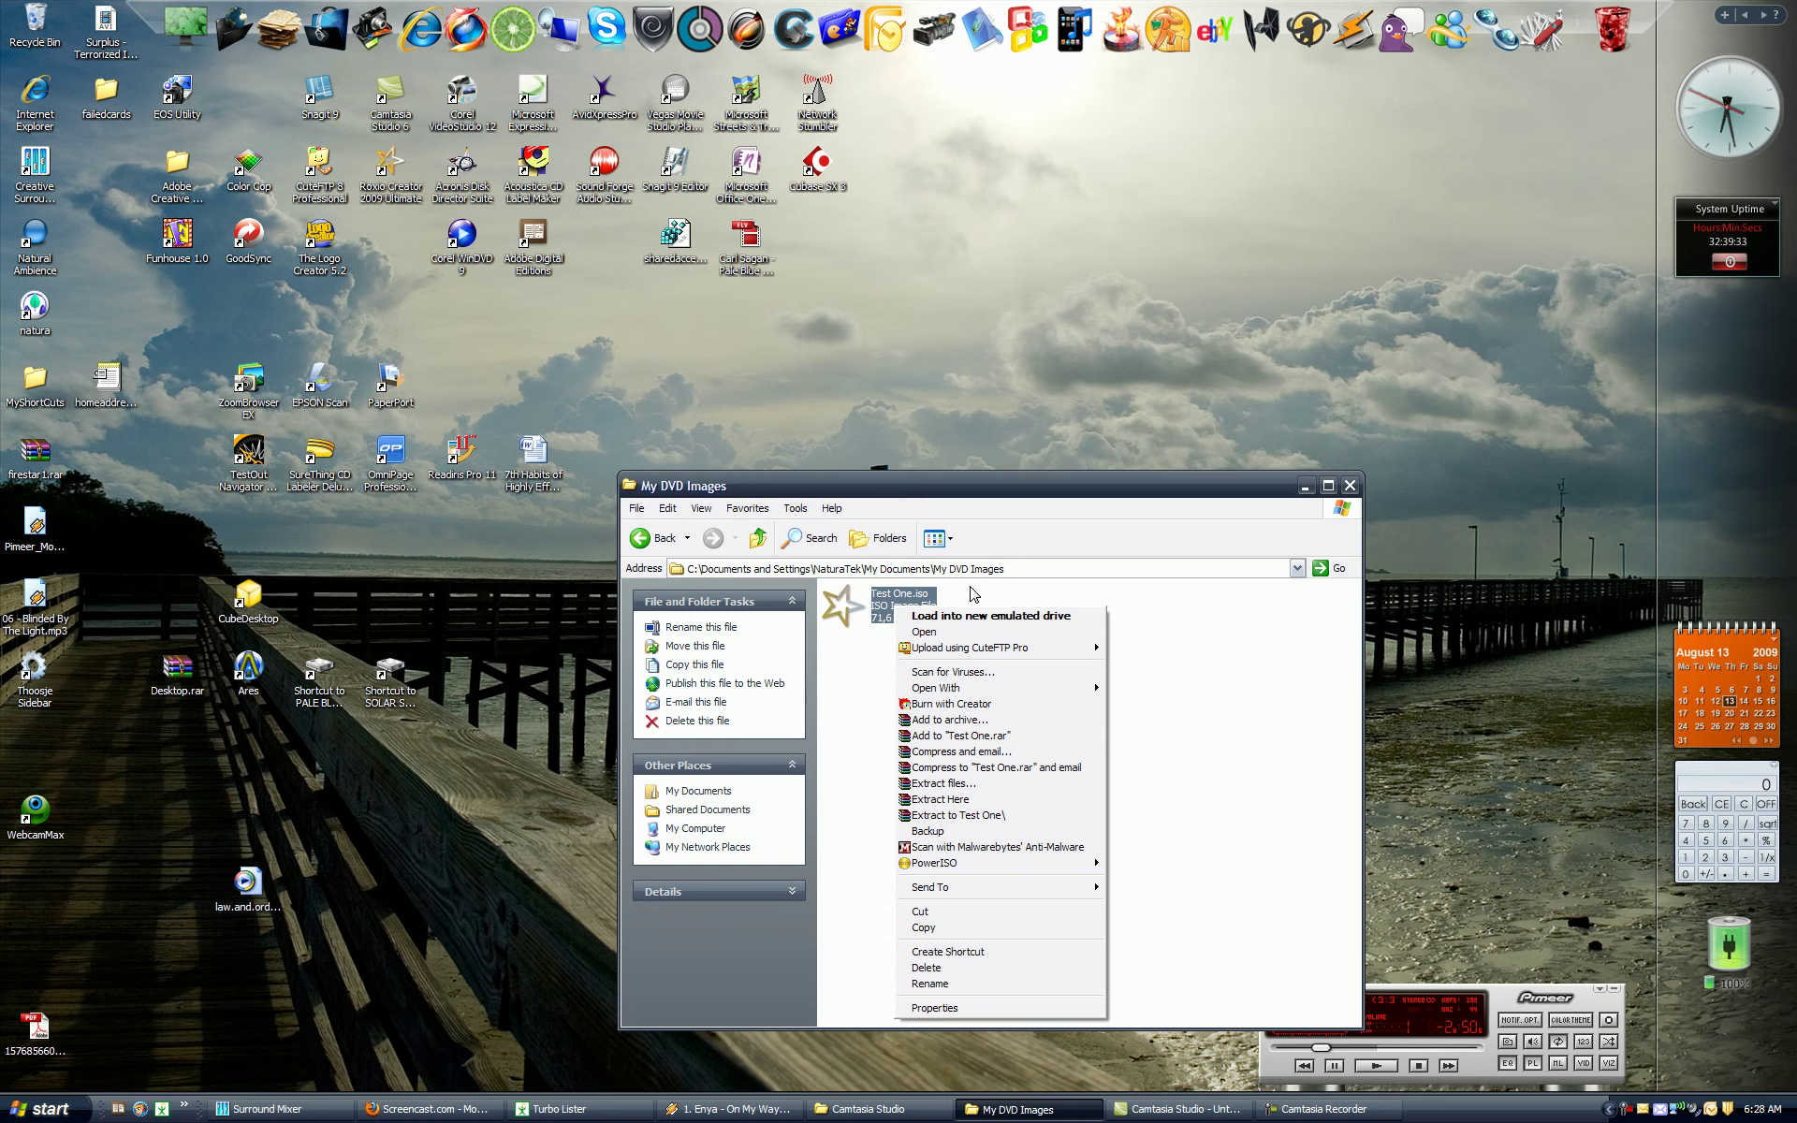
{"action": "right_click", "coordinate": [881, 609]}
{"action": "mouse_move", "coordinate": [945, 689]}
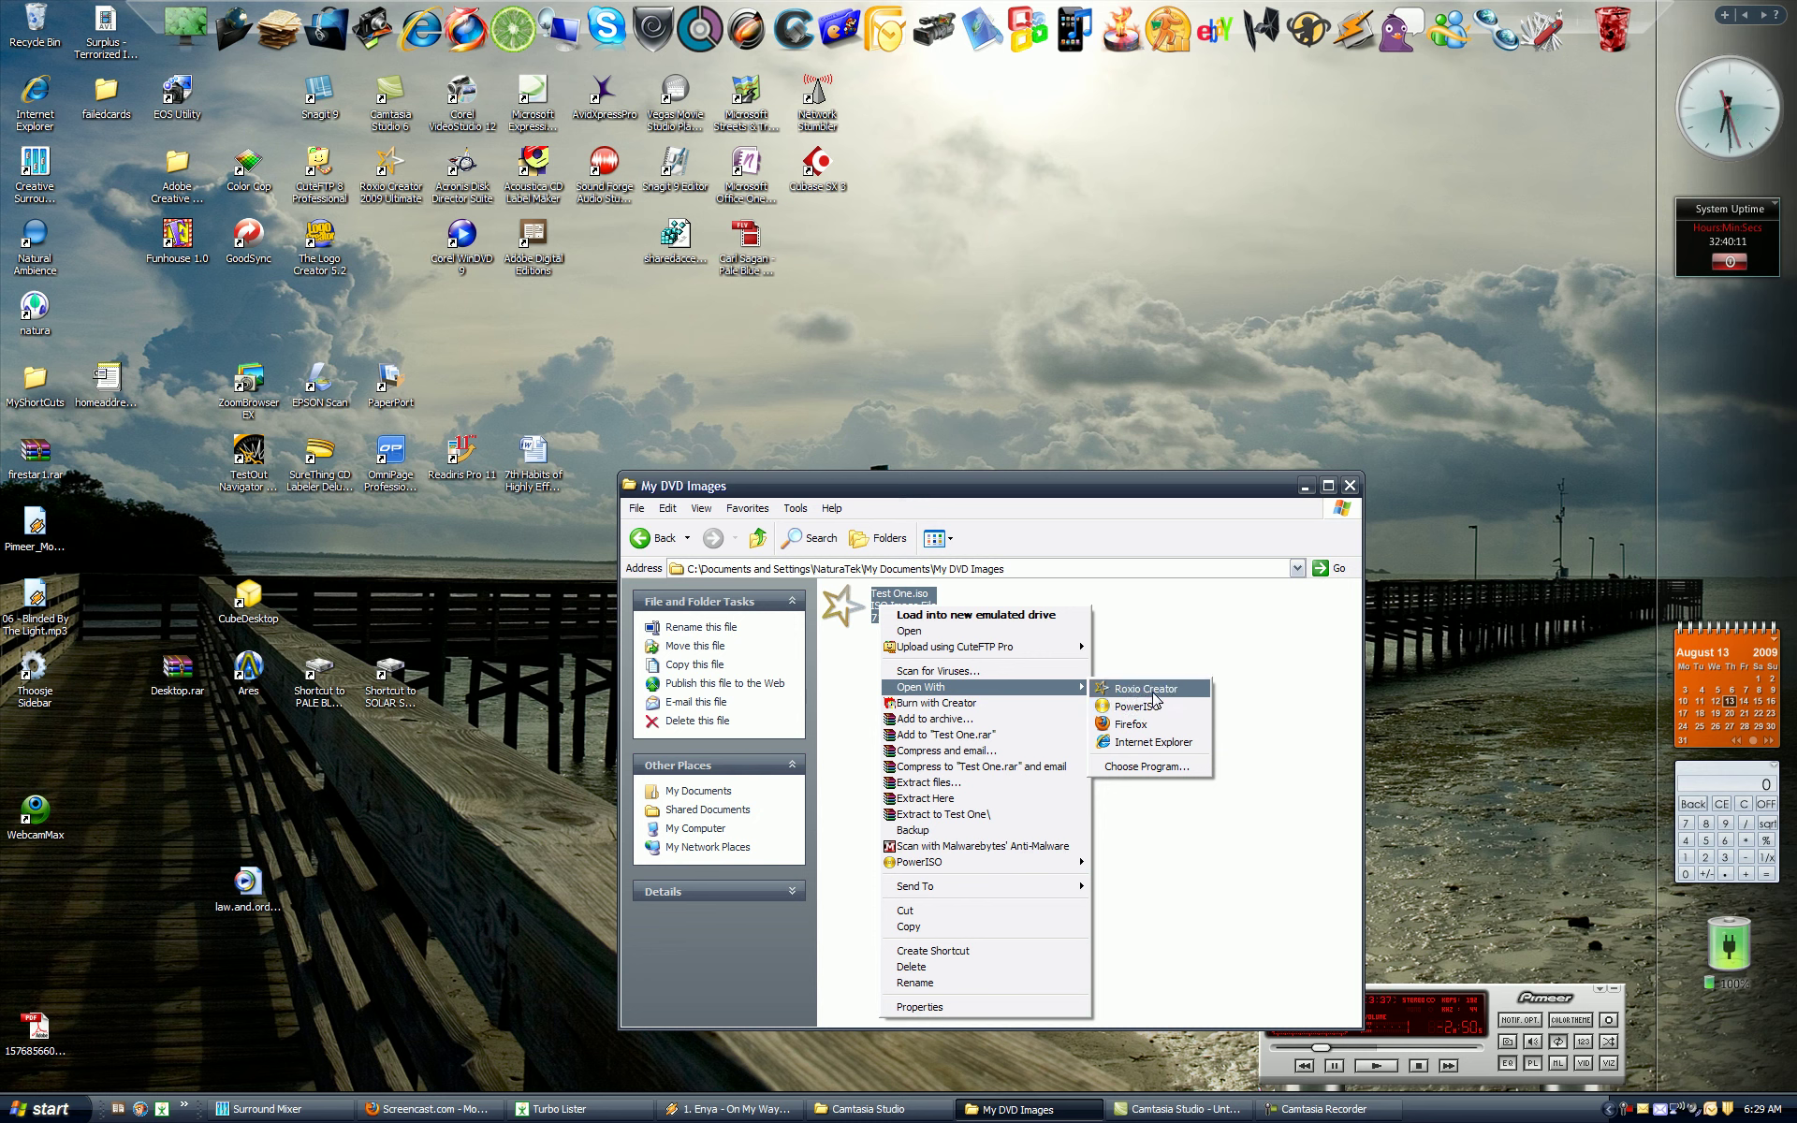
{"action": "left_click", "coordinate": [1146, 690]}
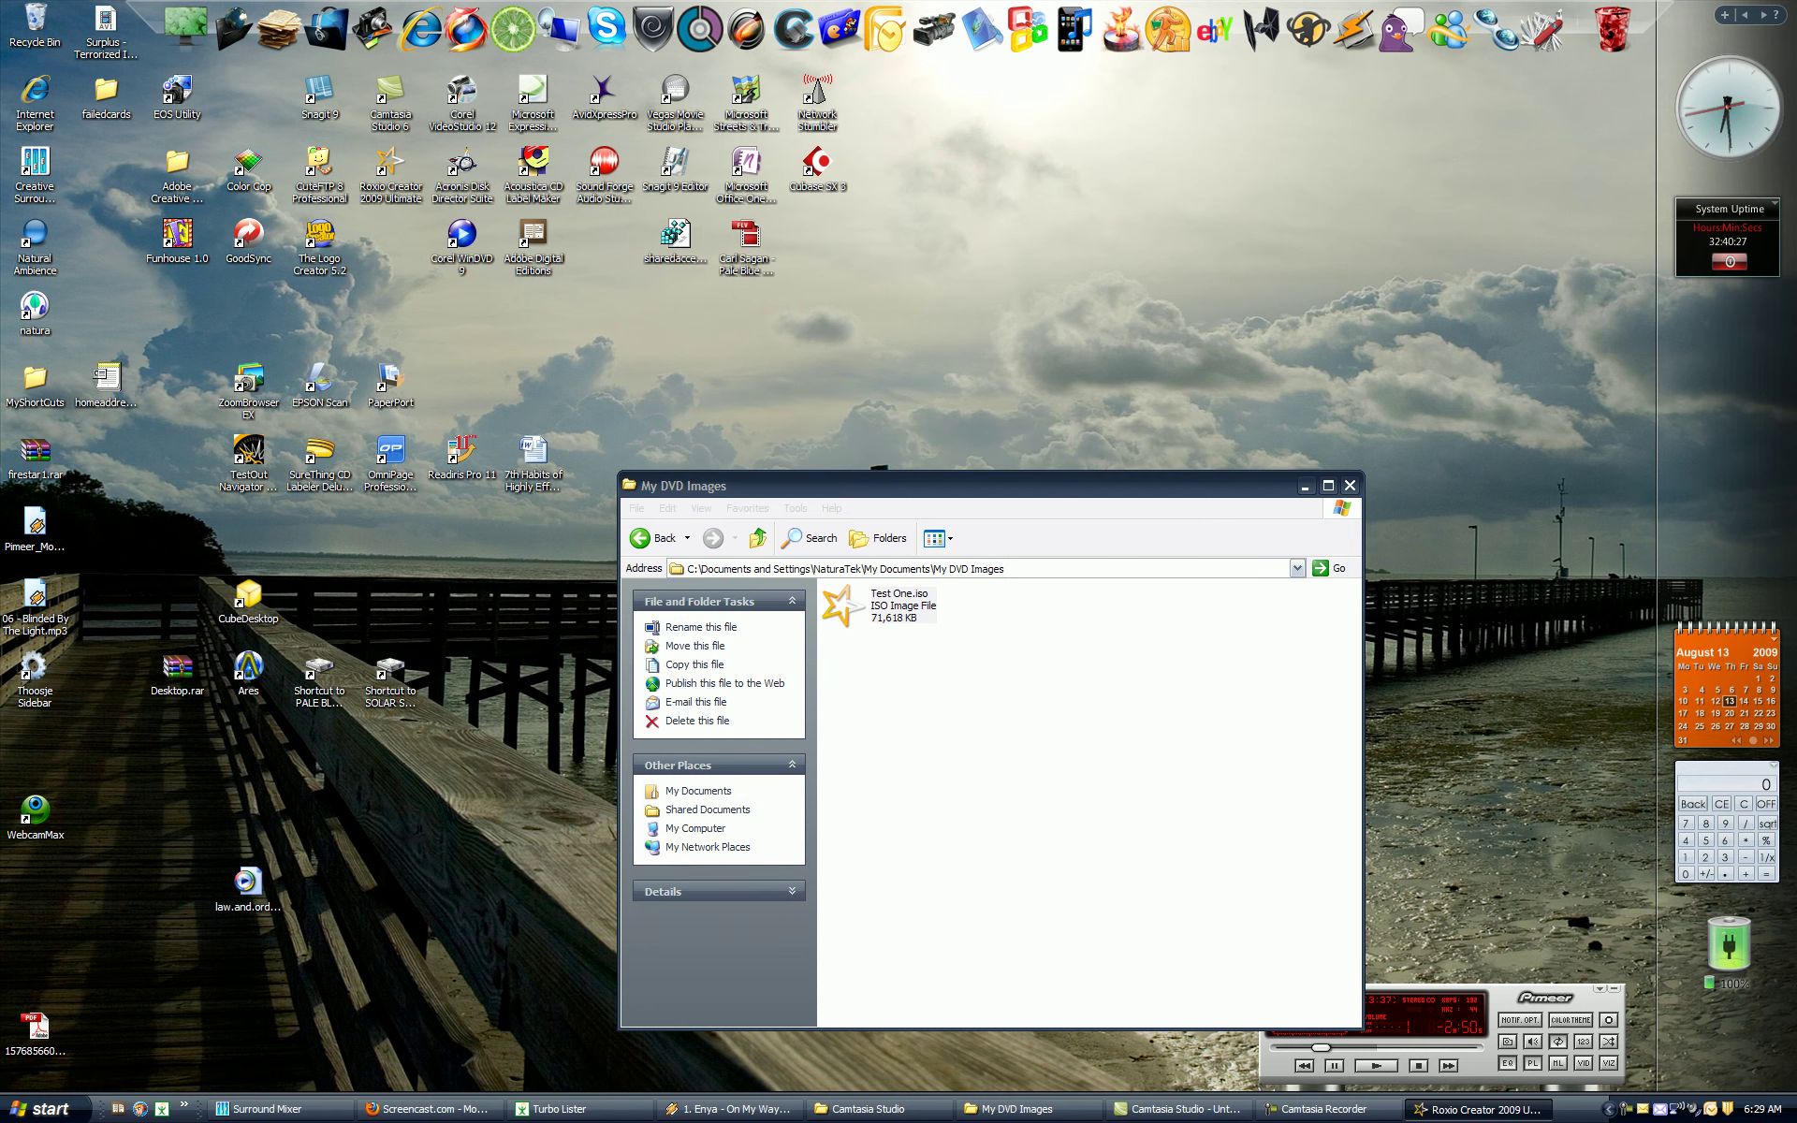
{"action": "left_click_drag", "start_coordinate": [1593, 94], "coordinate": [819, 165]}
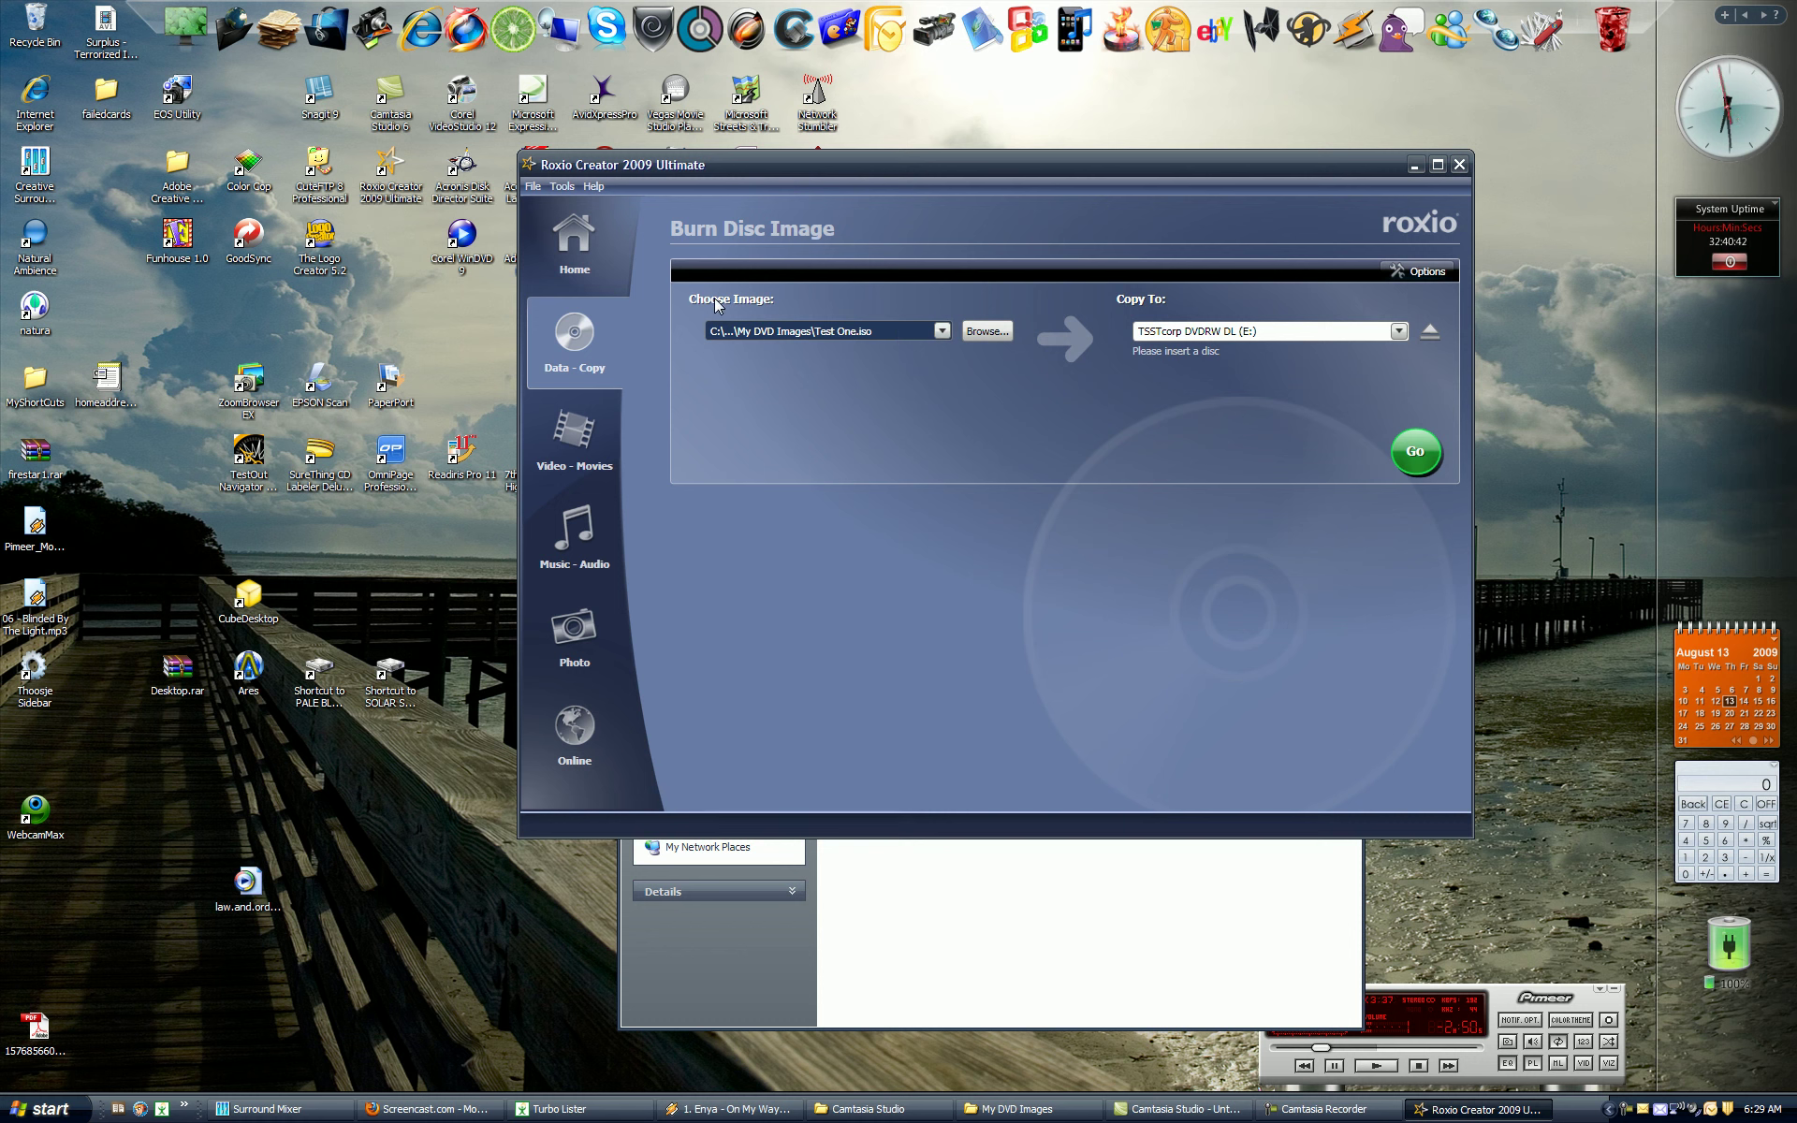
{"action": "left_click", "coordinate": [1462, 164]}
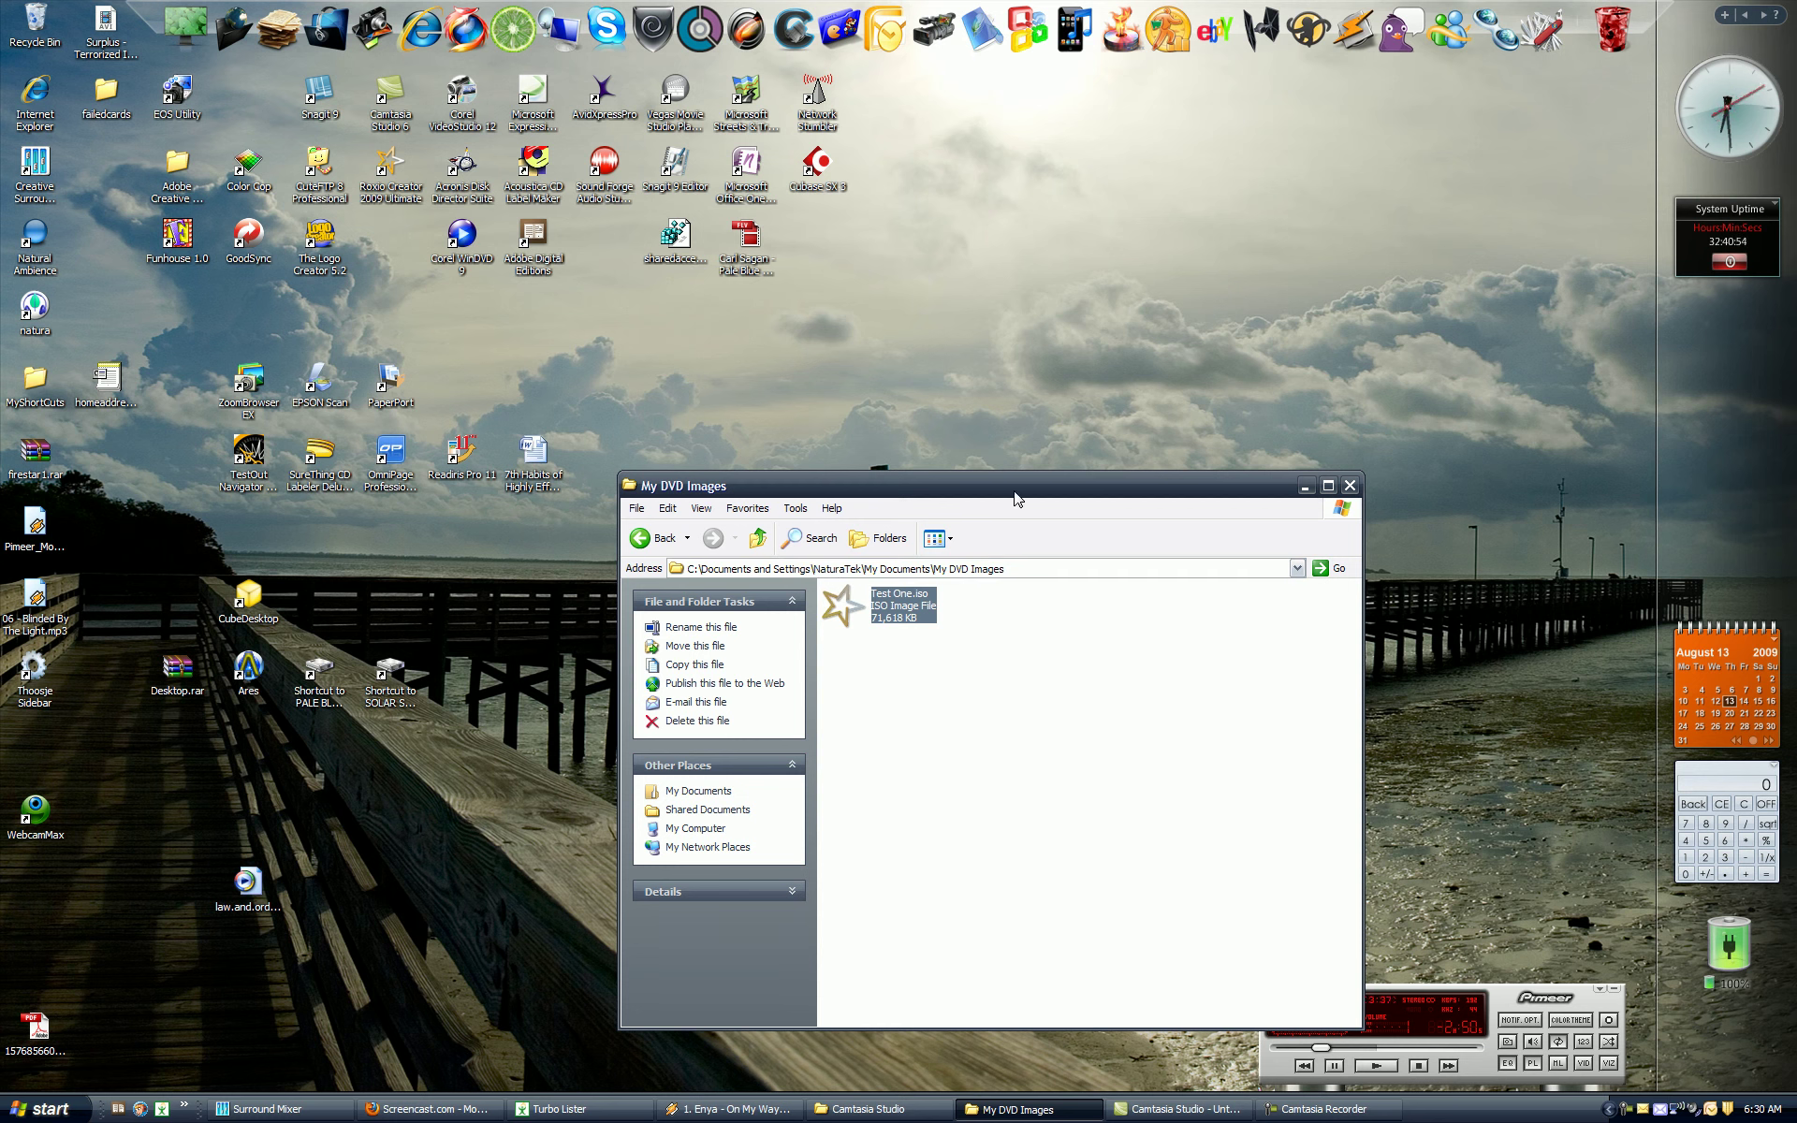
- Move the My DVD Images window aside and close it, leaving the desktop
{"action": "left_click_drag", "start_coordinate": [1018, 496], "coordinate": [859, 380]}
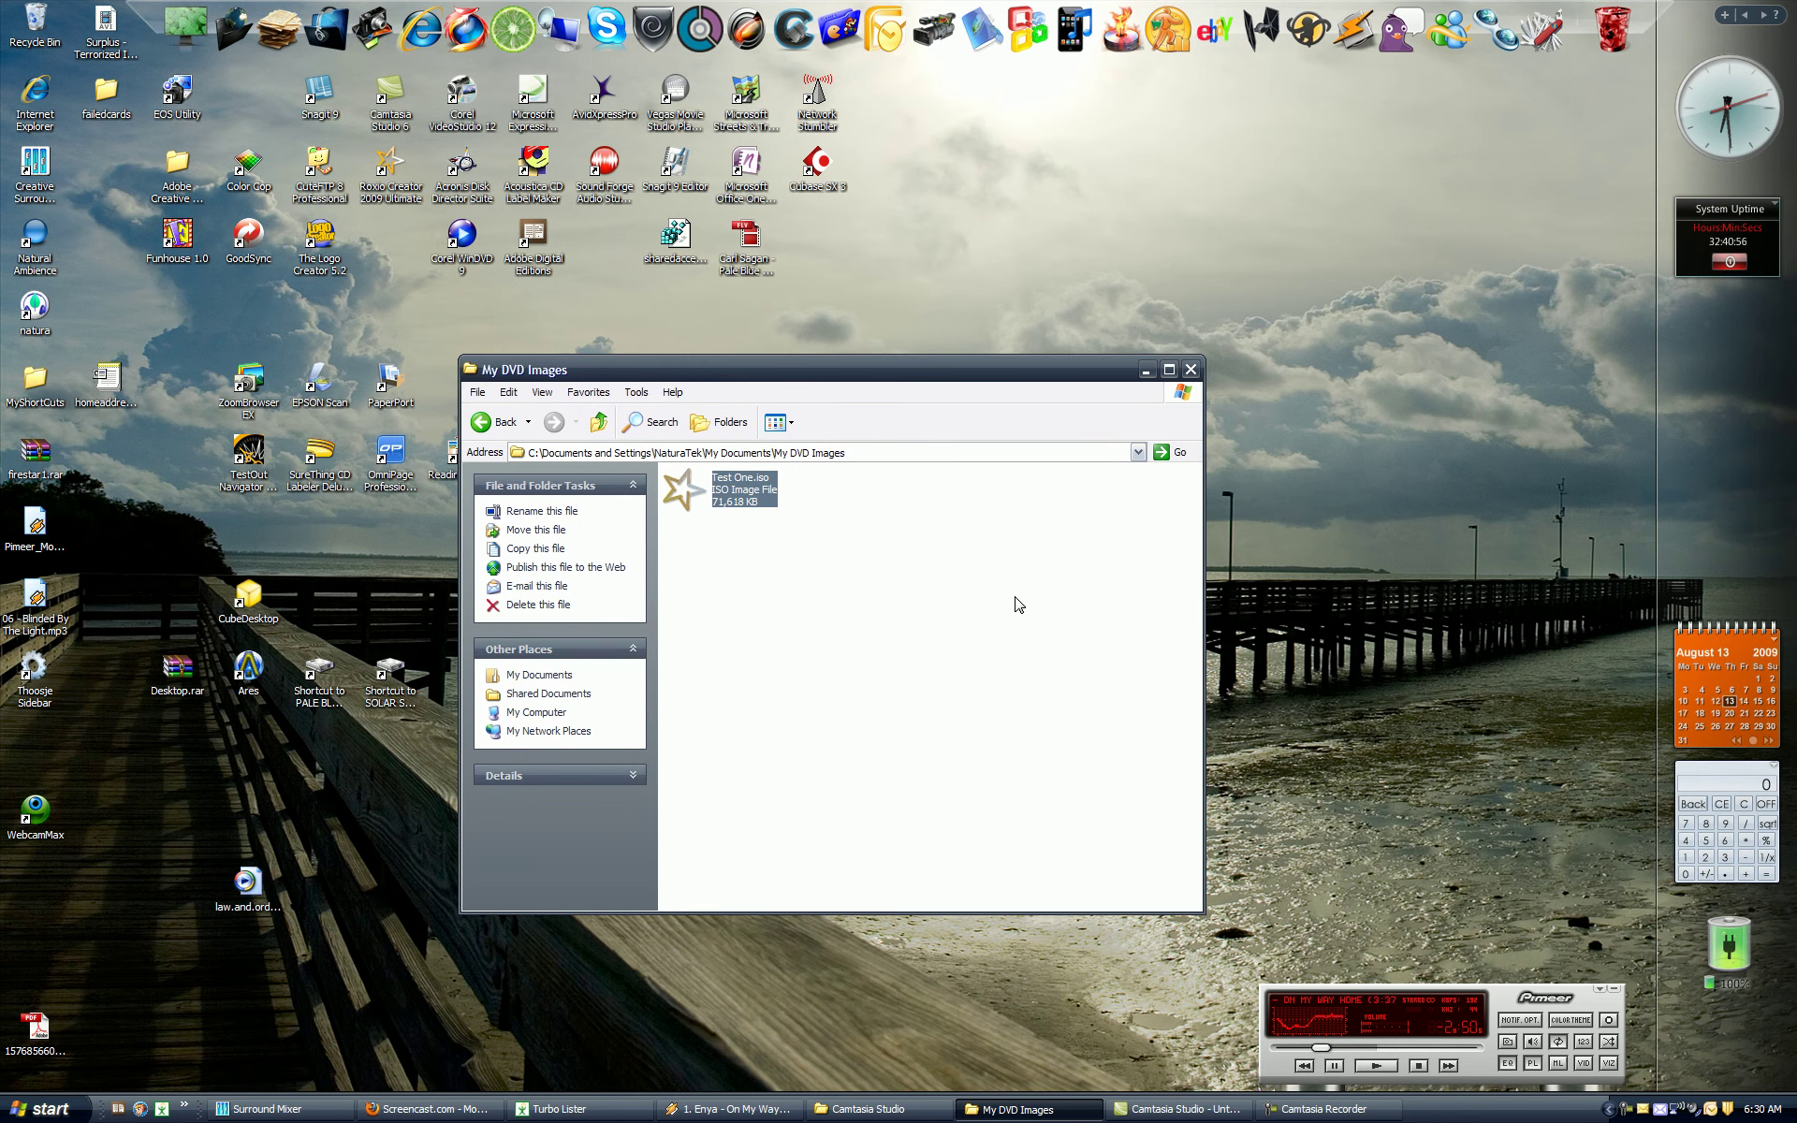
{"action": "left_click", "coordinate": [1191, 370]}
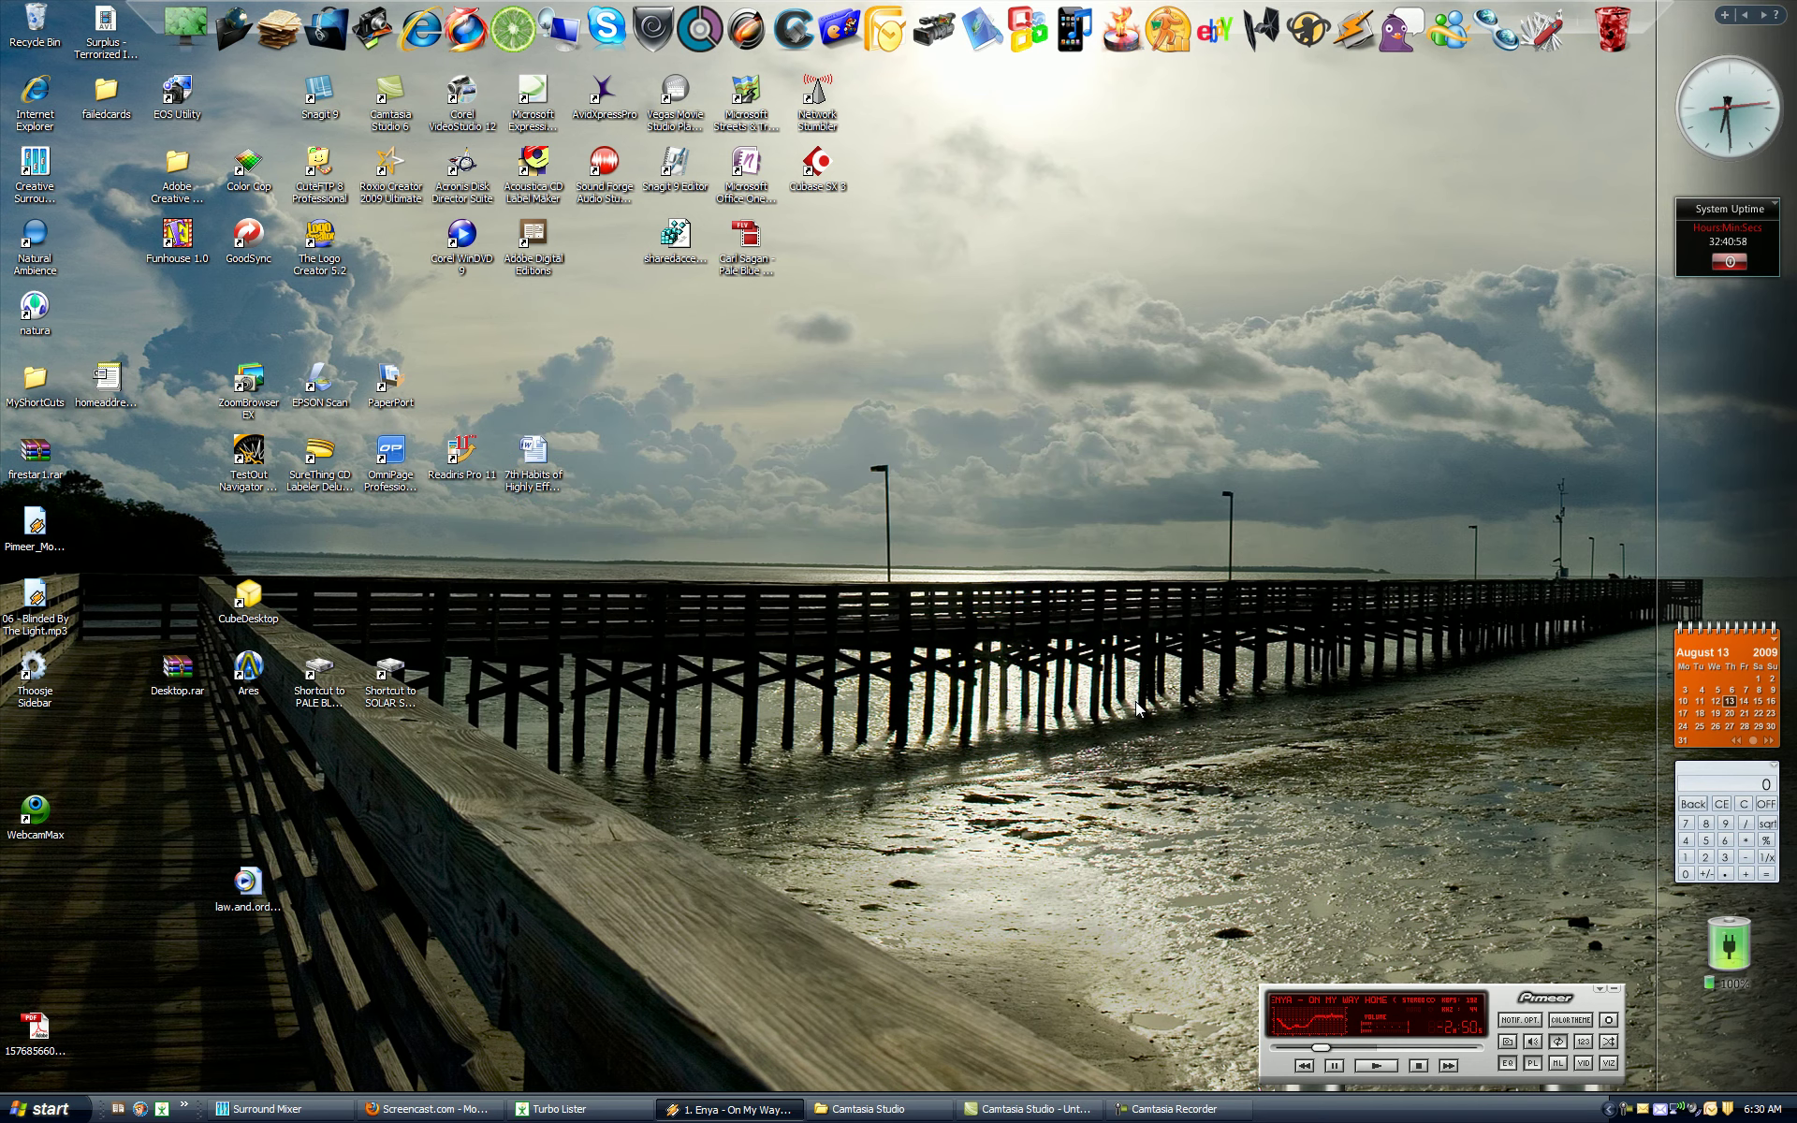